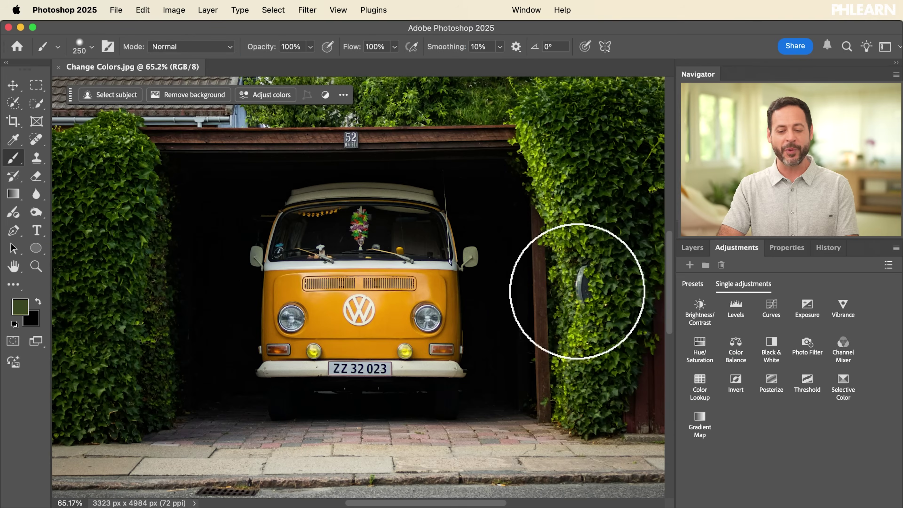
# Dock the Adjustments panel in its own column beside the Navigator and Layers panel group
pyautogui.press('v')
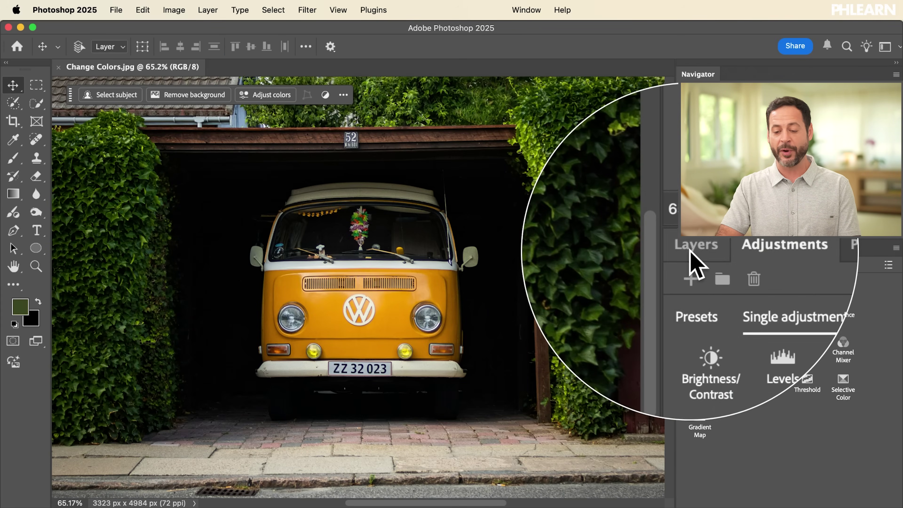
pyautogui.click(690, 248)
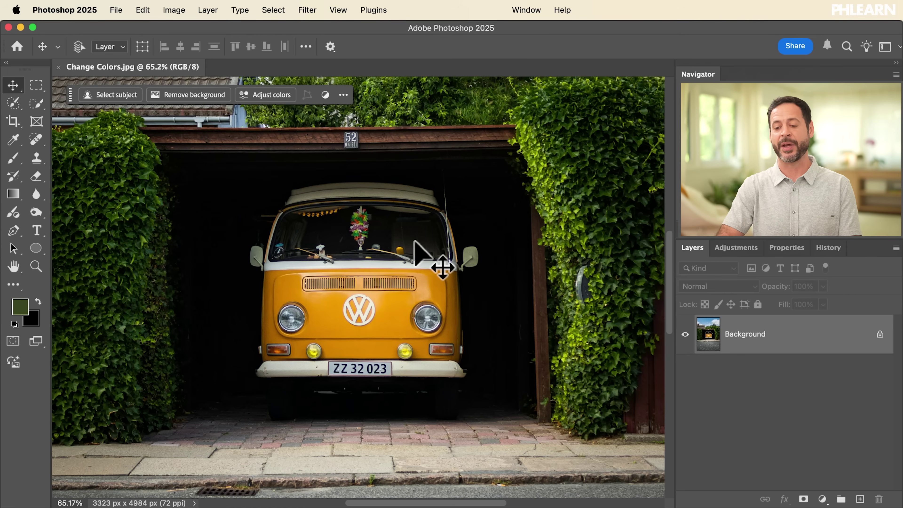
pyautogui.click(736, 248)
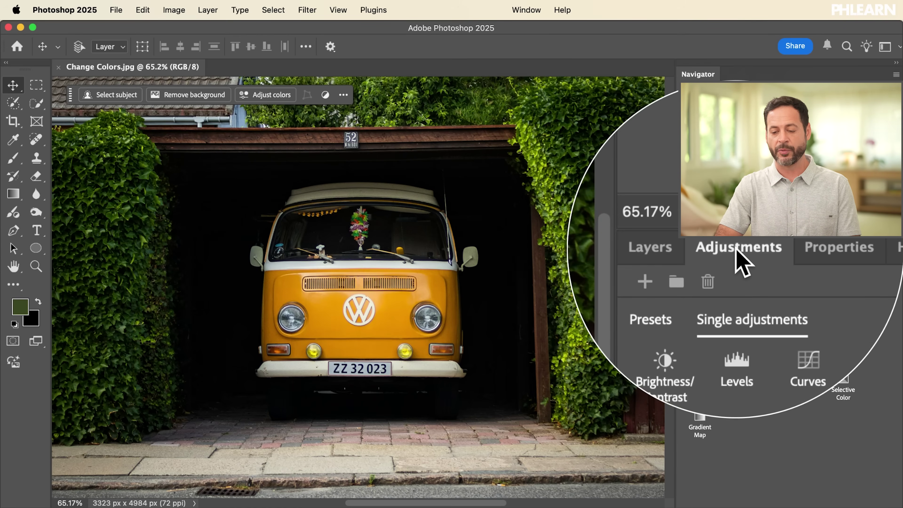
pyautogui.moveTo(736, 249); pyautogui.dragTo(670, 215)
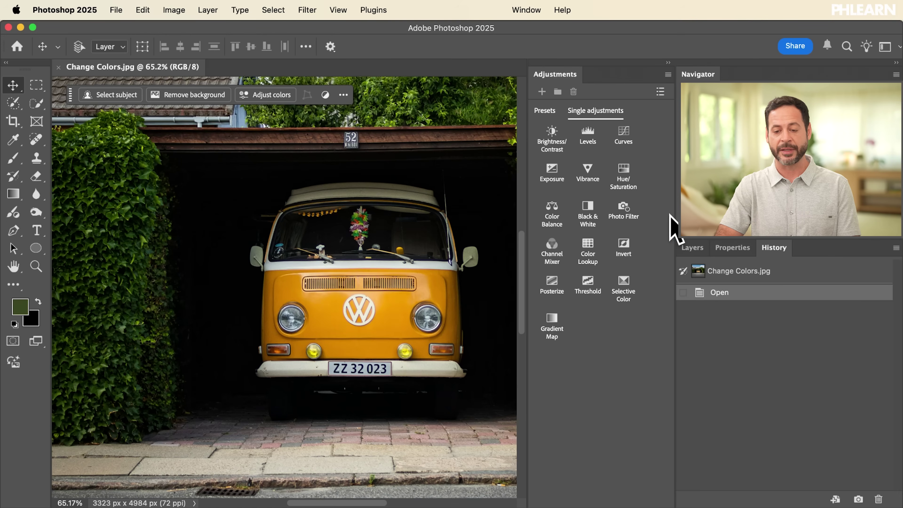
pyautogui.click(535, 11)
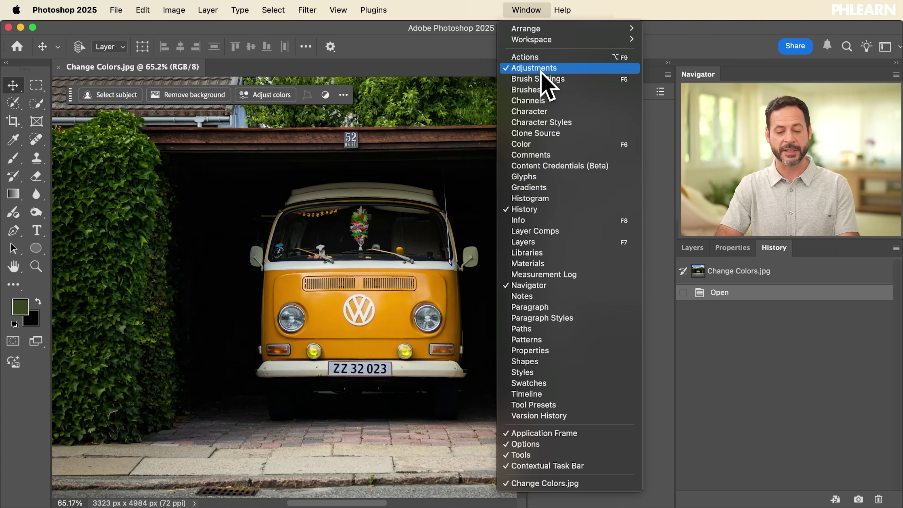
pyautogui.click(542, 68)
# Dock the Properties panel beneath Adjustments, widen that column, and bring the Layers panel to the front of its group
pyautogui.click(725, 248)
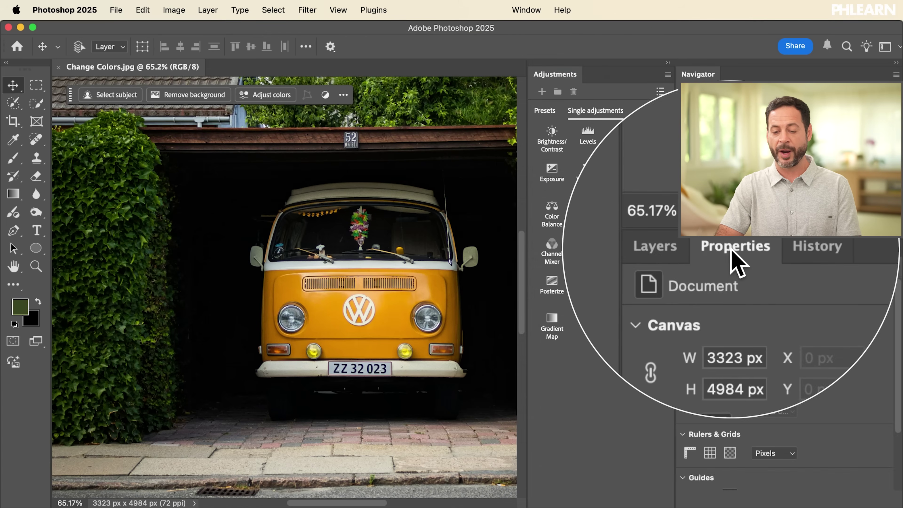
pyautogui.moveTo(725, 249); pyautogui.dragTo(583, 495)
pyautogui.moveTo(595, 287); pyautogui.dragTo(595, 282)
pyautogui.click(684, 246)
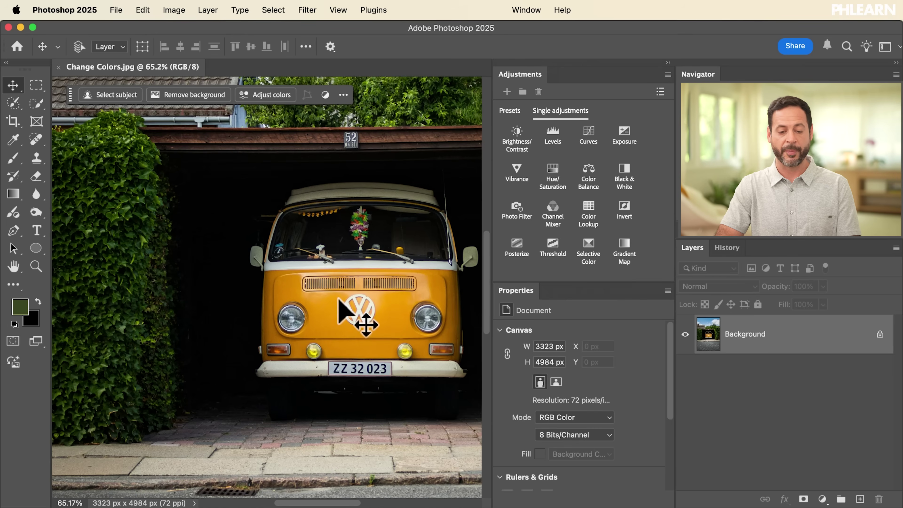
# Select the whole yellow van with the Object Selection tool
pyautogui.scroll(-5, 341, 310)
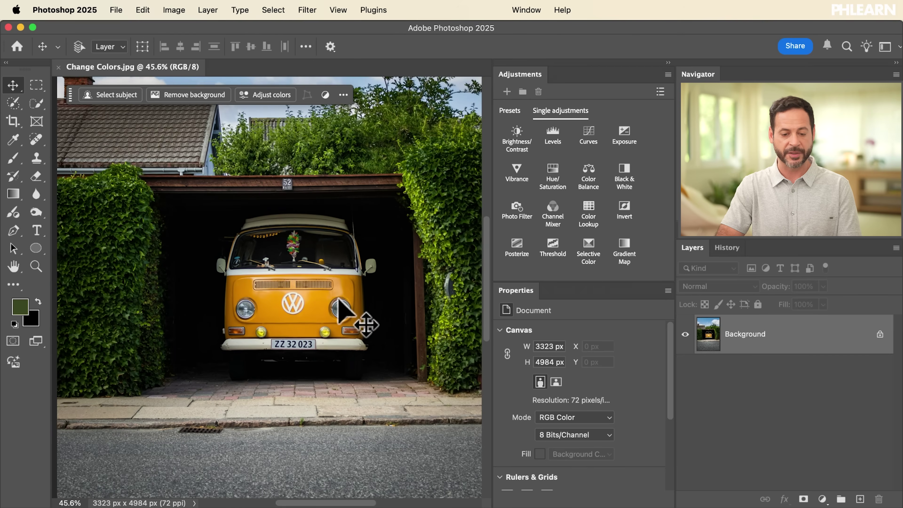
pyautogui.hscroll(3, 339, 299)
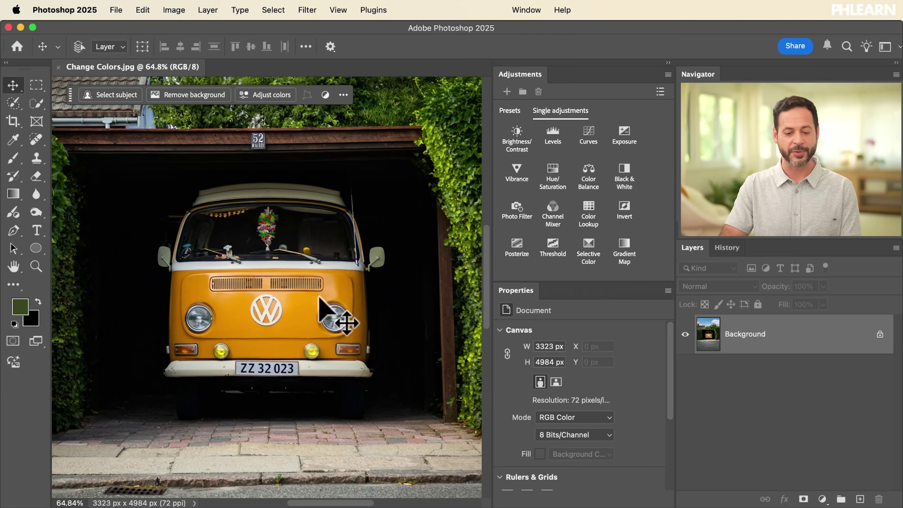
pyautogui.scroll(-2, 320, 300)
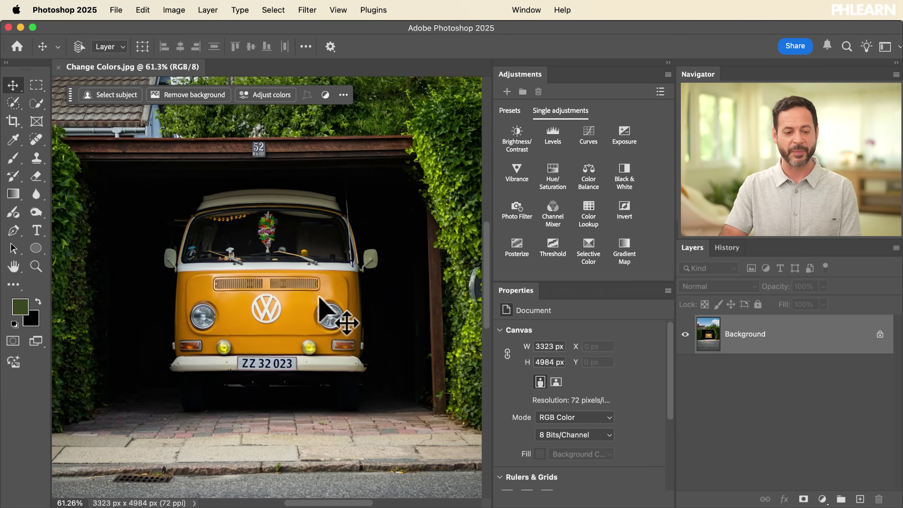
pyautogui.click(35, 104)
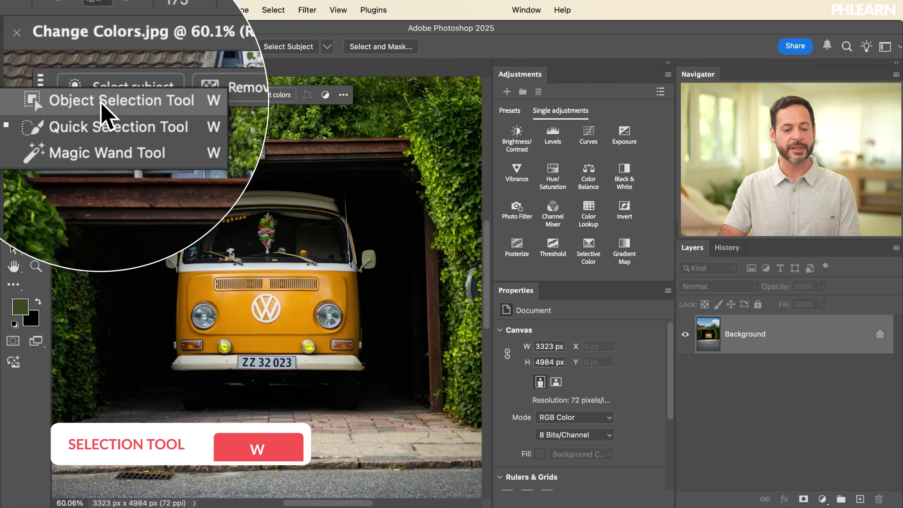
pyautogui.click(117, 100)
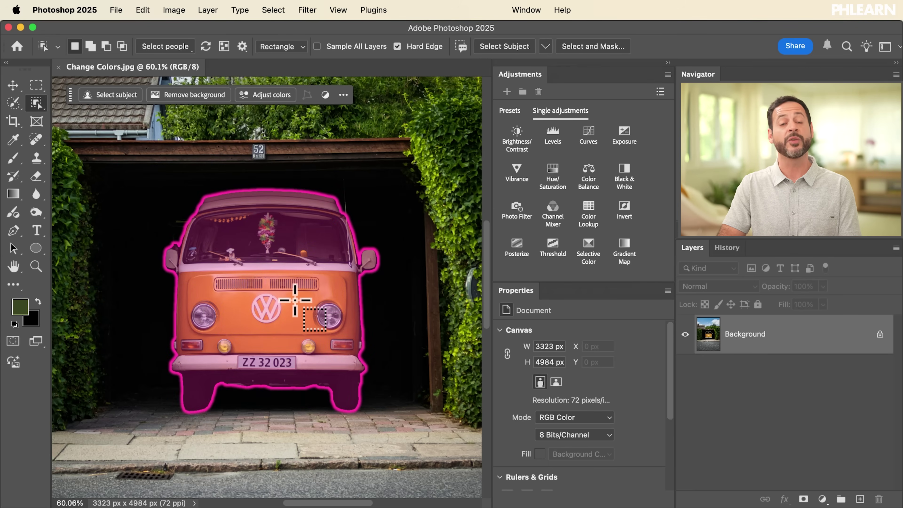
pyautogui.click(293, 305)
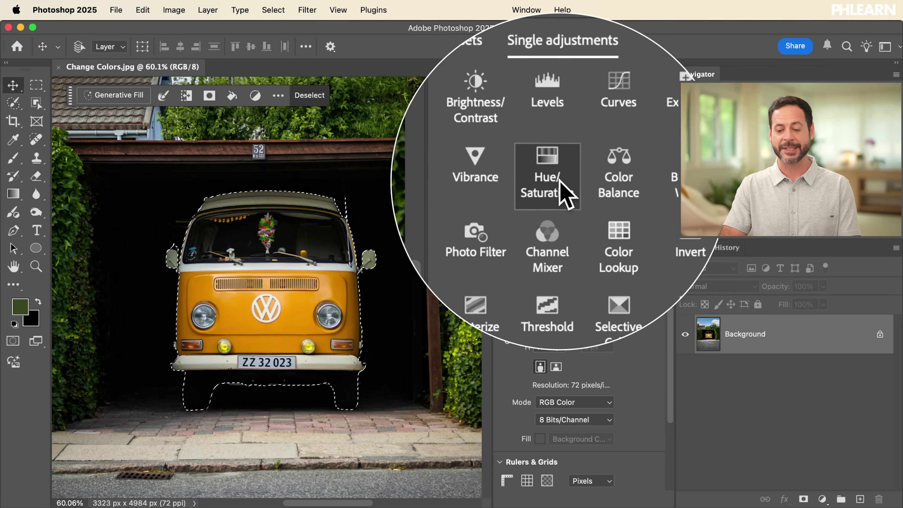
# Add a Hue/Saturation adjustment layer masked to the van selection and inspect its layer mask
pyautogui.click(560, 180)
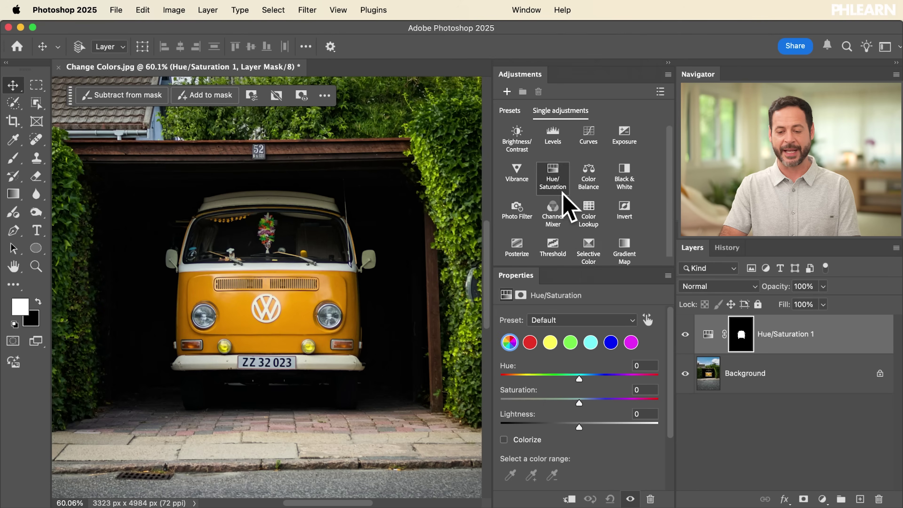
pyautogui.click(709, 338)
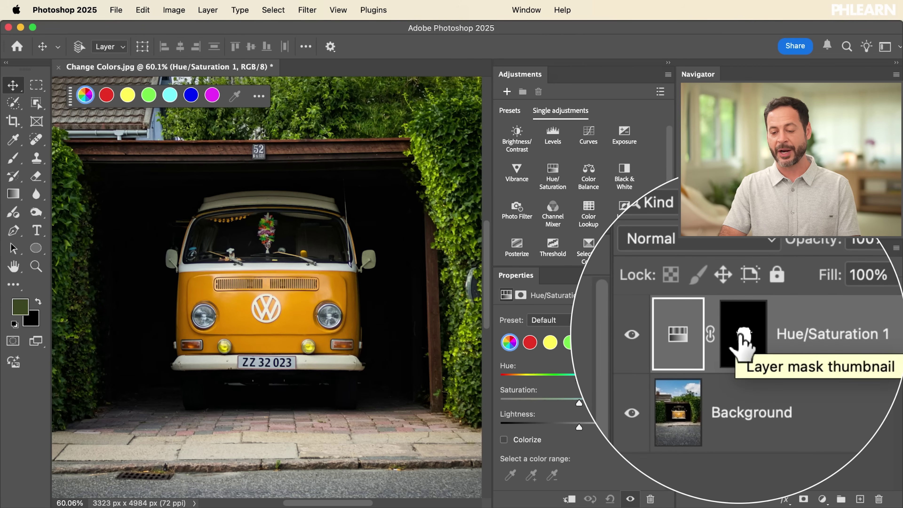
pyautogui.click(739, 338)
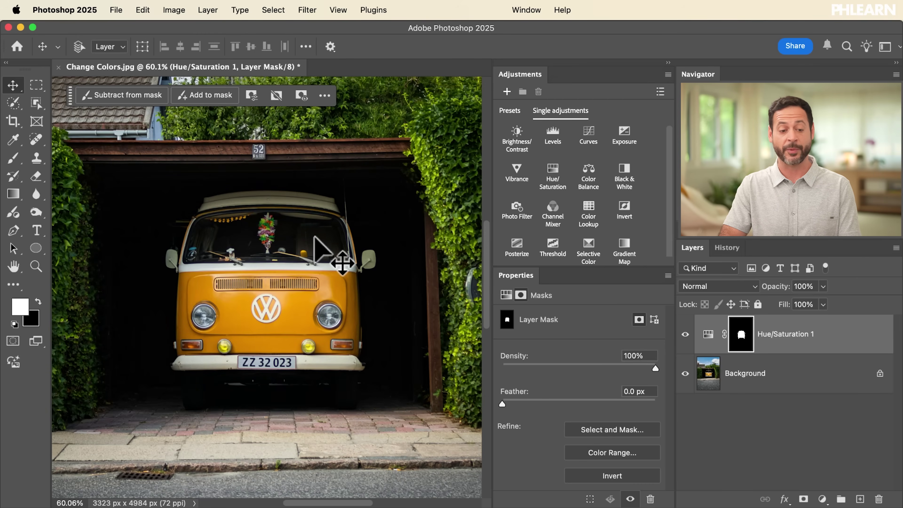
# Show the Hue/Saturation layer's adjustment settings and enlarge the Properties panel to fit them all
pyautogui.click(36, 104)
pyautogui.rightClick(34, 106)
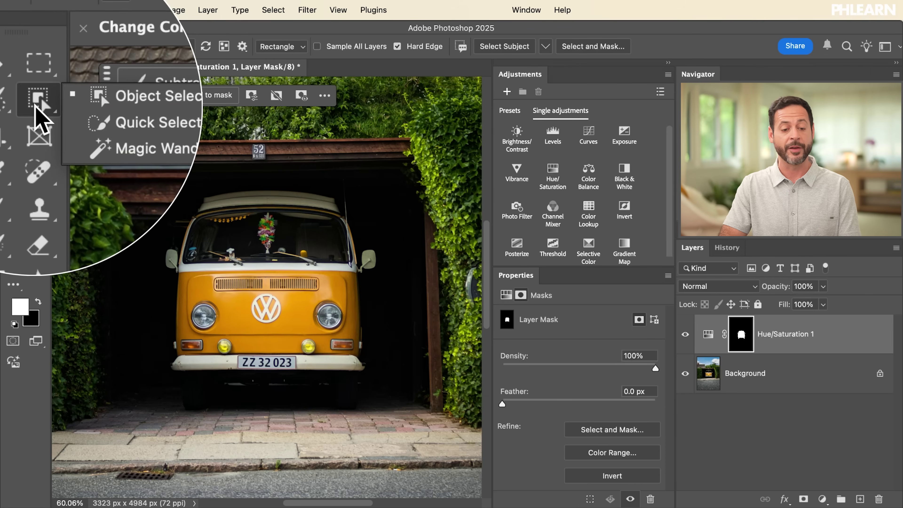
pyautogui.click(79, 106)
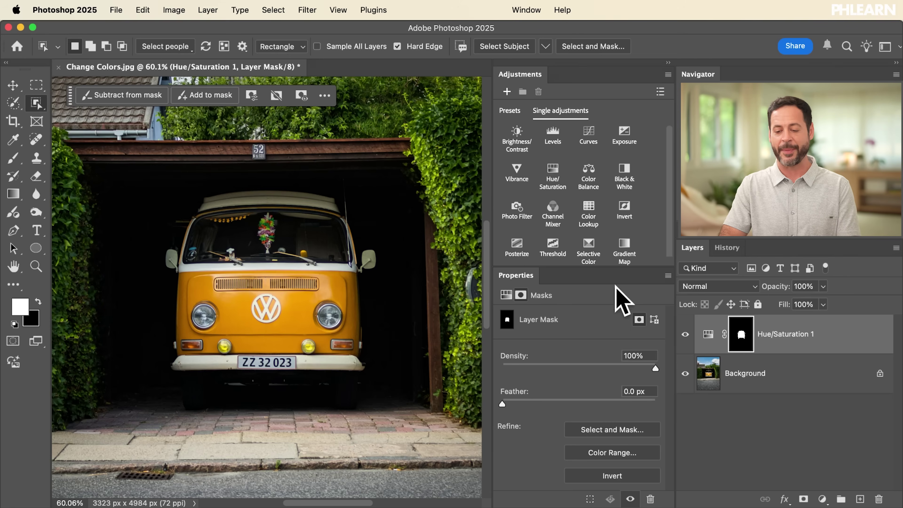
pyautogui.click(708, 335)
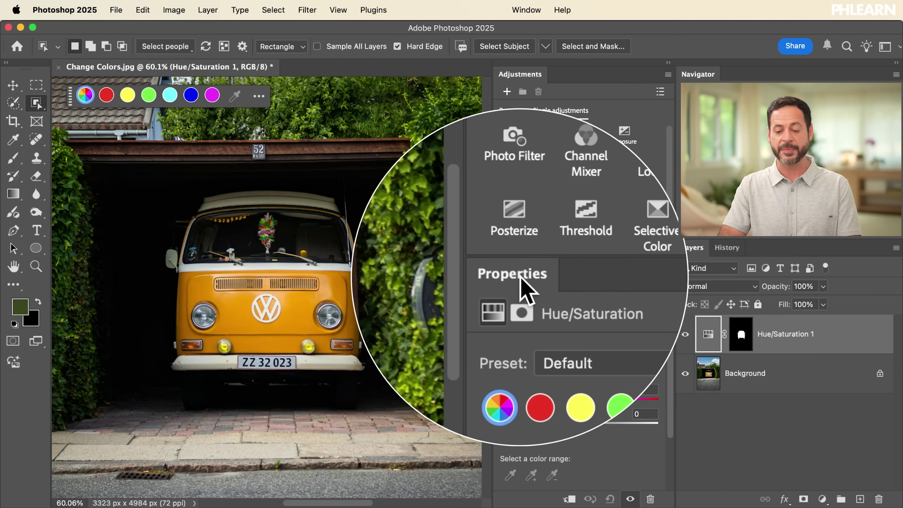
pyautogui.moveTo(557, 266); pyautogui.dragTo(553, 196)
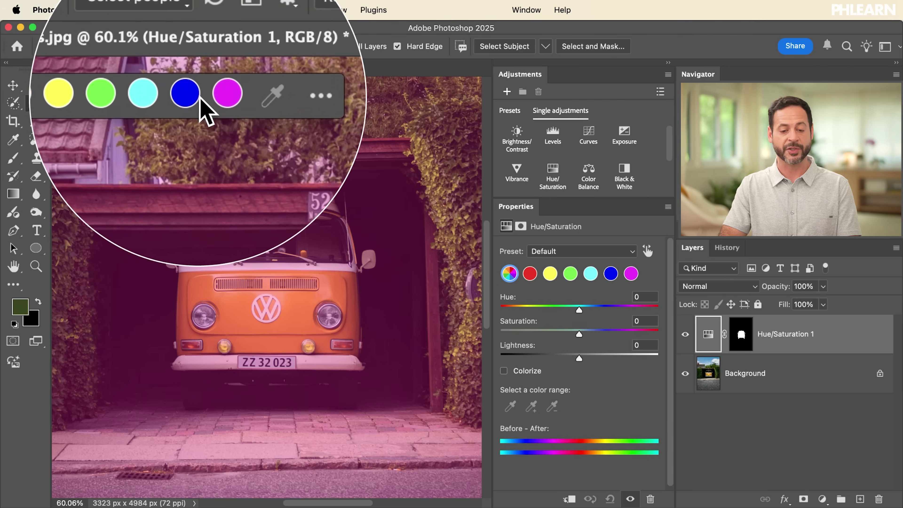
pyautogui.press('v')
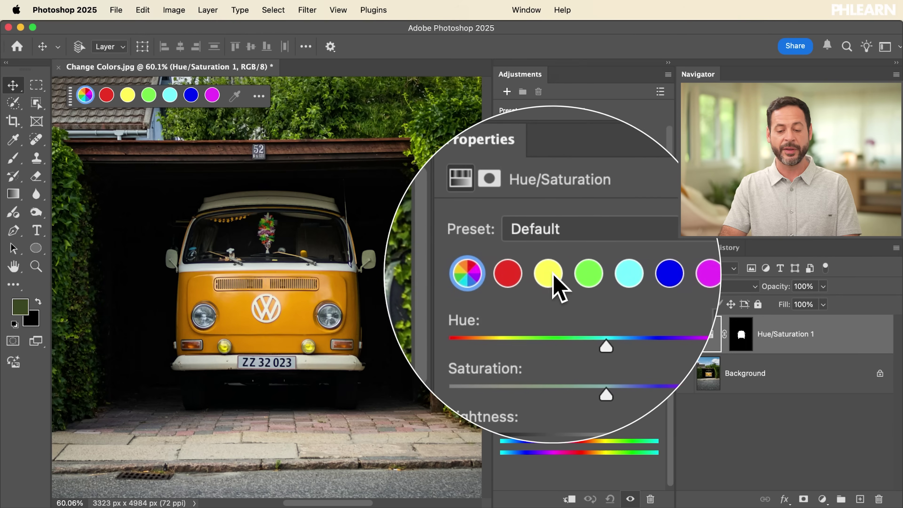
# Retarget the Yellows range to the van's sampled orange paint and set its hue to +123
pyautogui.click(552, 276)
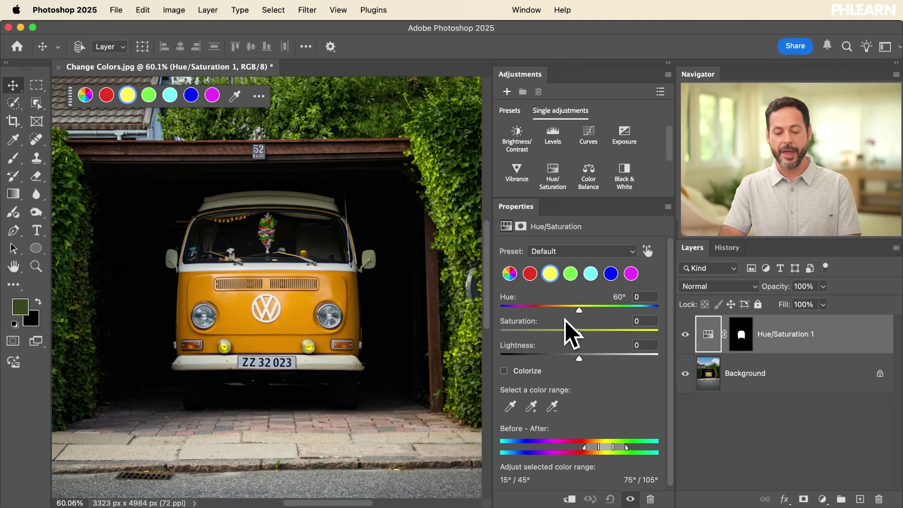
pyautogui.click(510, 405)
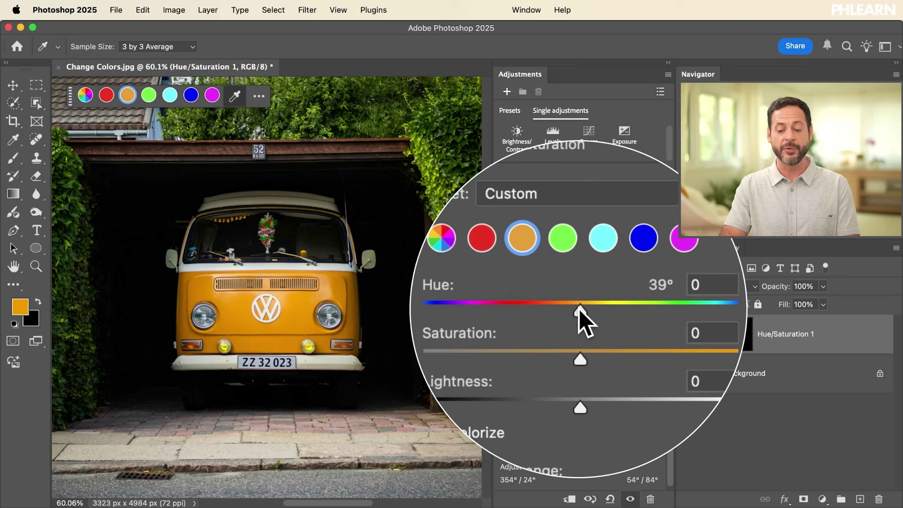
pyautogui.moveTo(580, 308); pyautogui.dragTo(639, 308)
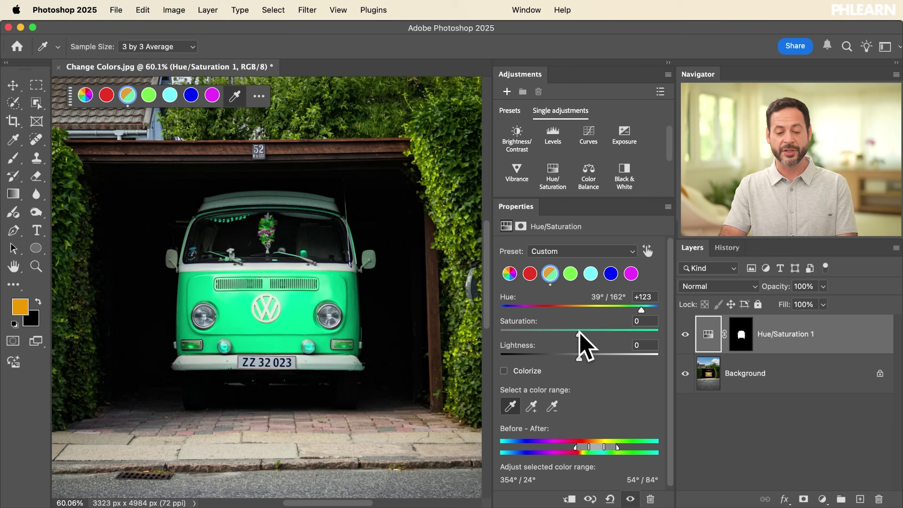
# Try a lightness of +46 on the recolored paint and reset it to 0
pyautogui.moveTo(596, 330); pyautogui.dragTo(578, 324)
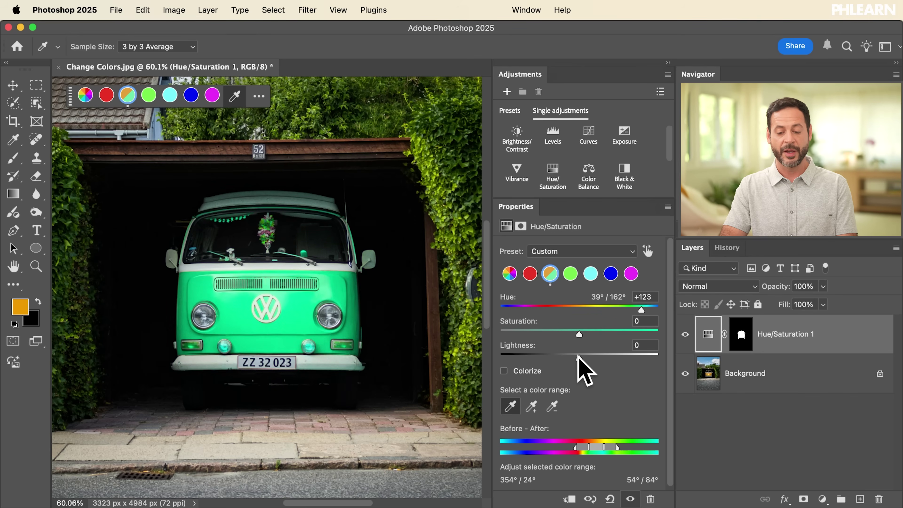
pyautogui.moveTo(586, 359); pyautogui.dragTo(617, 355)
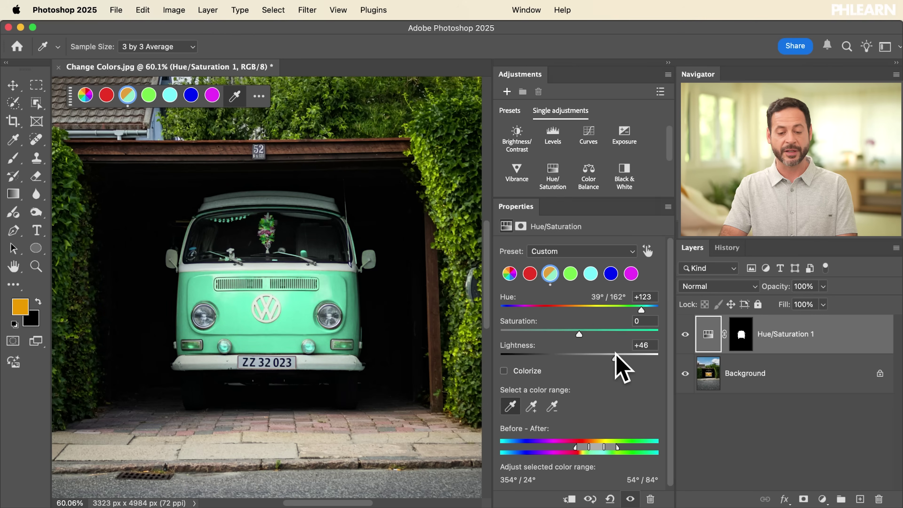
pyautogui.moveTo(606, 351); pyautogui.dragTo(591, 351)
pyautogui.doubleClick(590, 357)
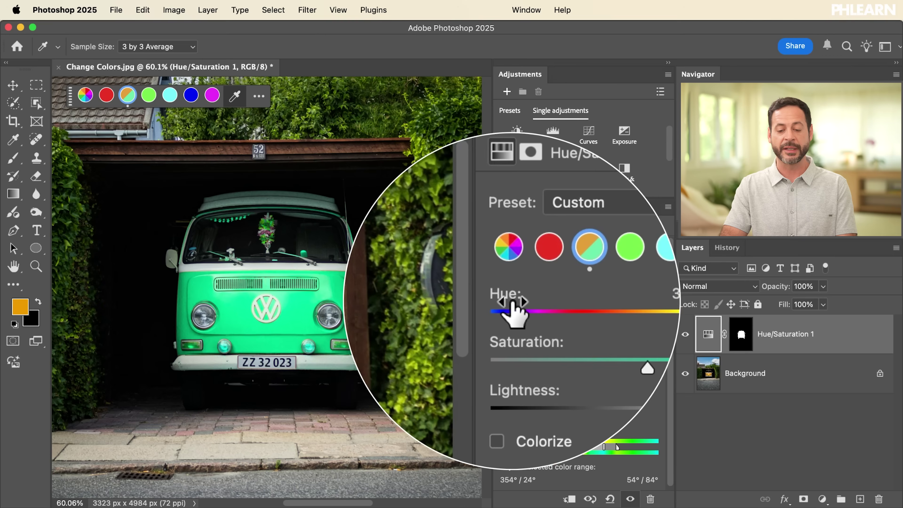
# Toggle the Hue/Saturation layer's visibility repeatedly to compare the van before and after the color change
pyautogui.scroll(5, 294, 293)
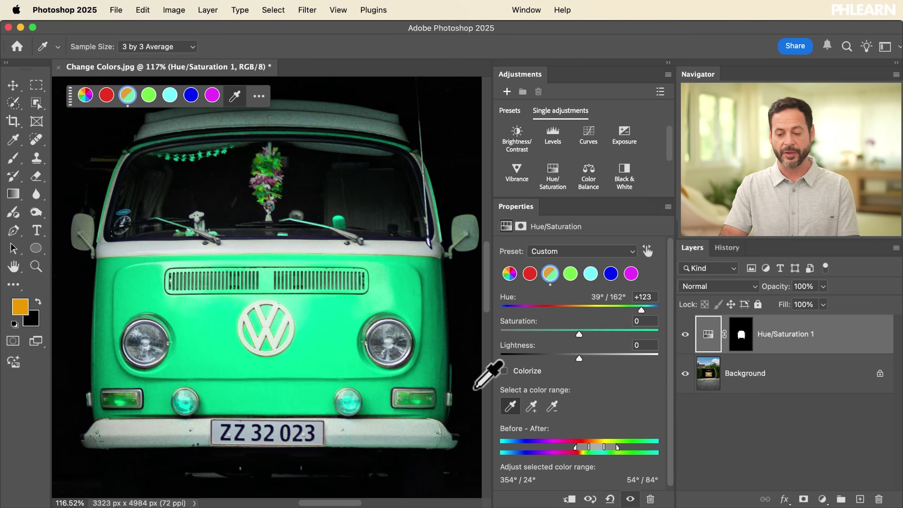
pyautogui.press('v')
pyautogui.click(686, 336)
pyautogui.click(686, 336)
pyautogui.click(686, 335)
pyautogui.click(685, 335)
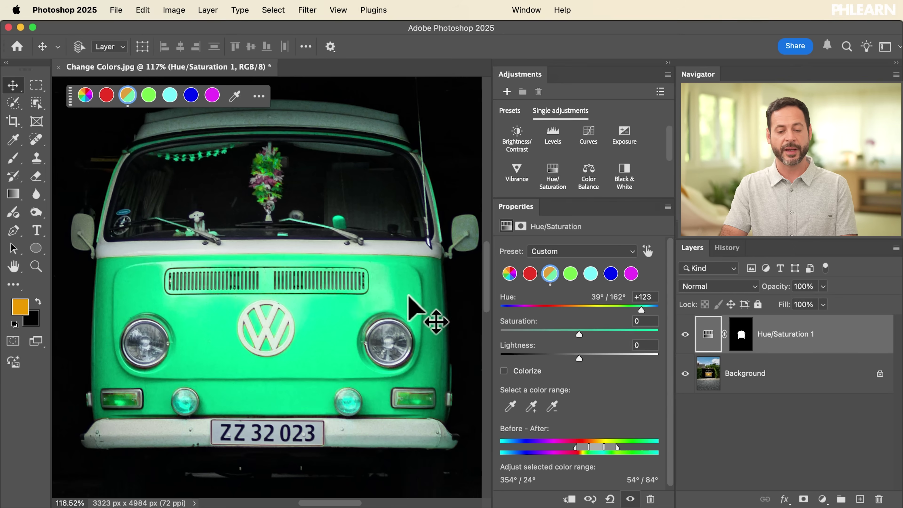
pyautogui.click(685, 334)
pyautogui.click(685, 335)
pyautogui.click(685, 335)
pyautogui.click(685, 334)
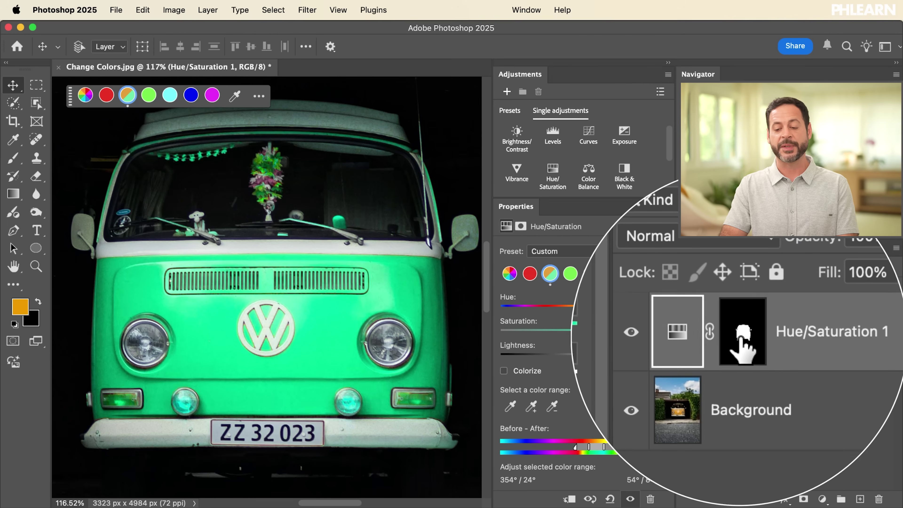
# Target the Hue/Saturation 1 layer mask and set up a 50 px Brush with 100% hardness
pyautogui.click(741, 335)
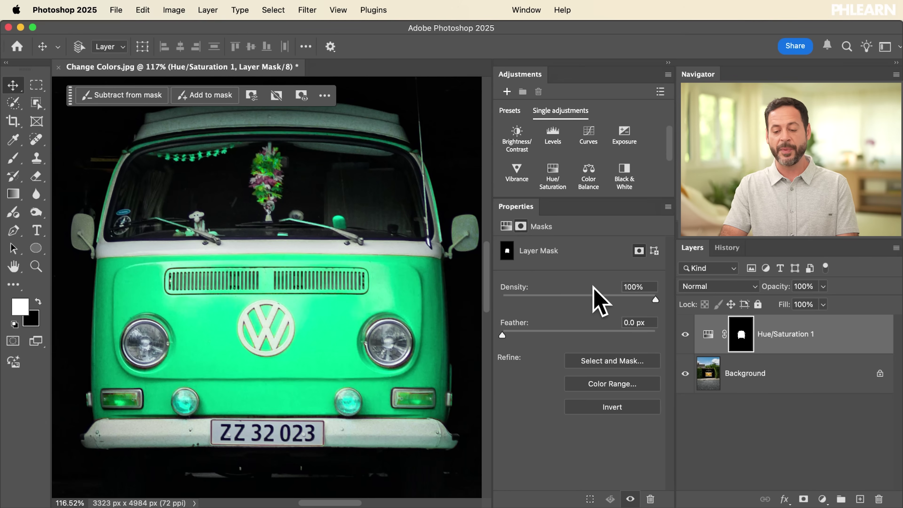
pyautogui.click(713, 337)
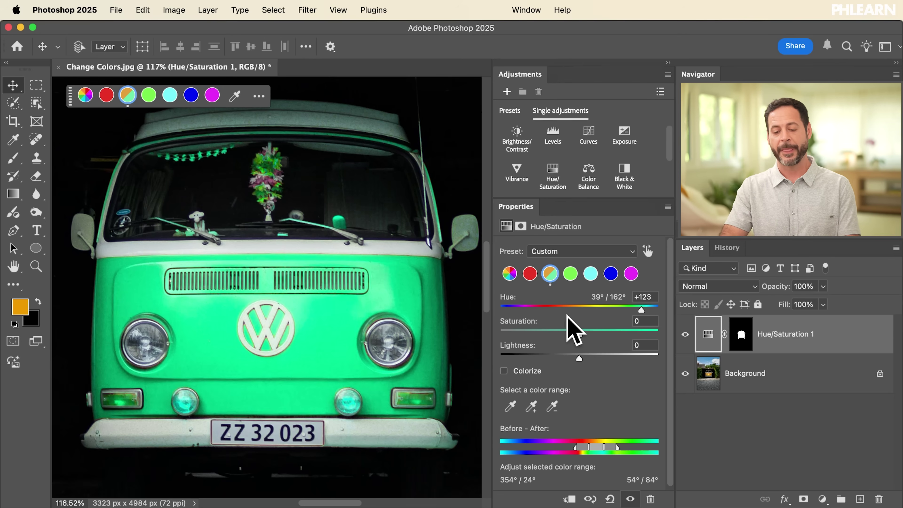
pyautogui.click(741, 338)
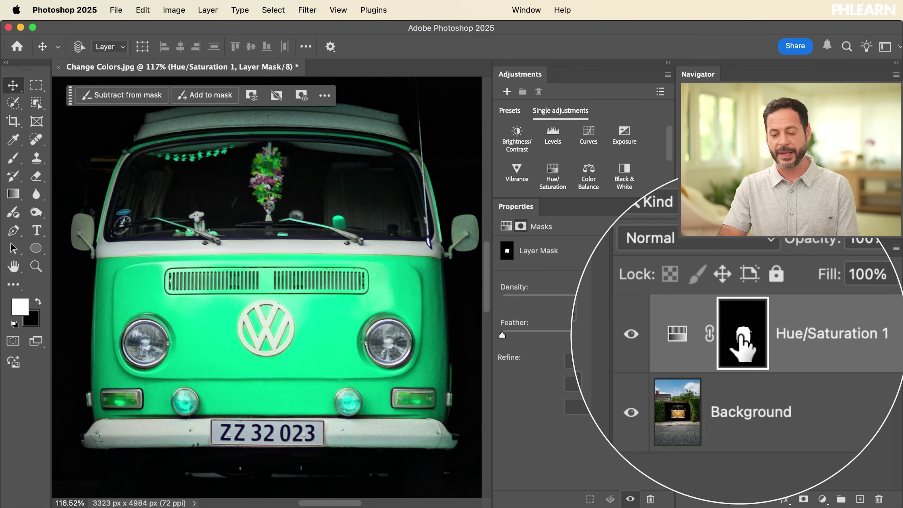
pyautogui.press('b')
pyautogui.press('[')
pyautogui.press('[')
pyautogui.press('[')
pyautogui.press('[')
pyautogui.press('[')
pyautogui.press('[')
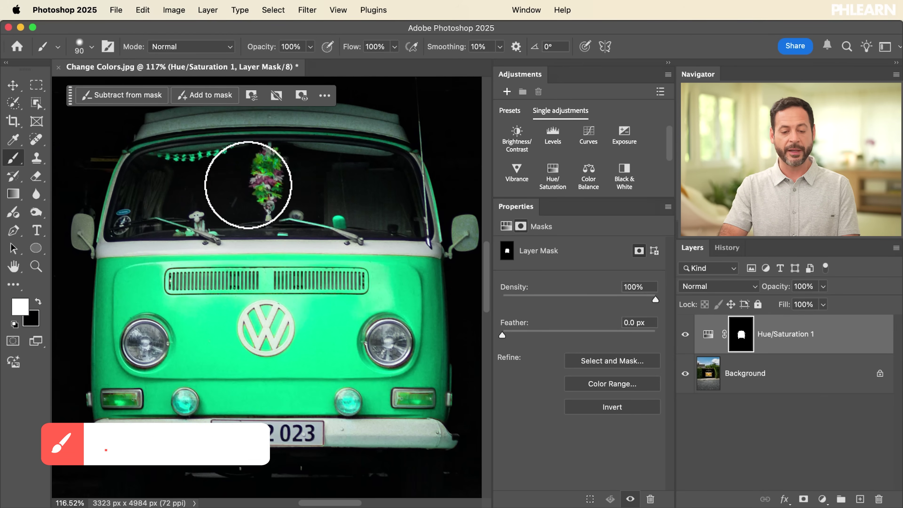
pyautogui.rightClick(248, 185)
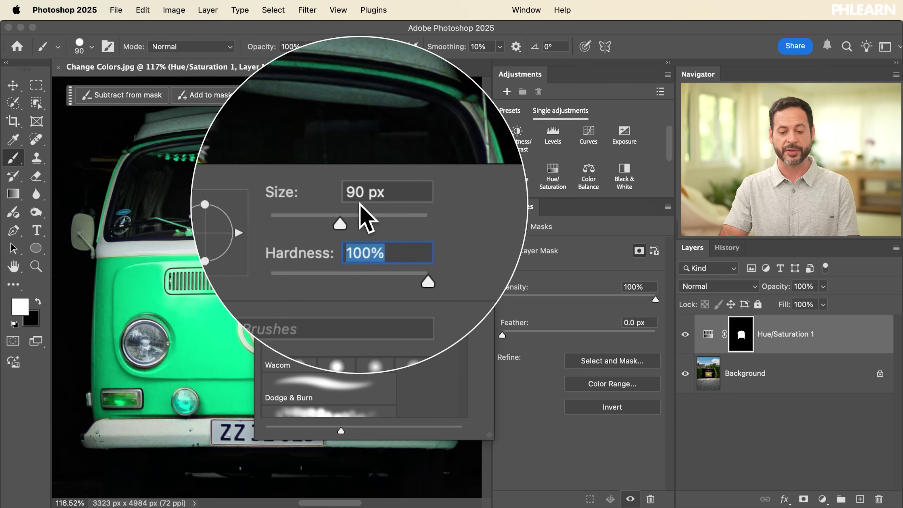
pyautogui.press('Return')
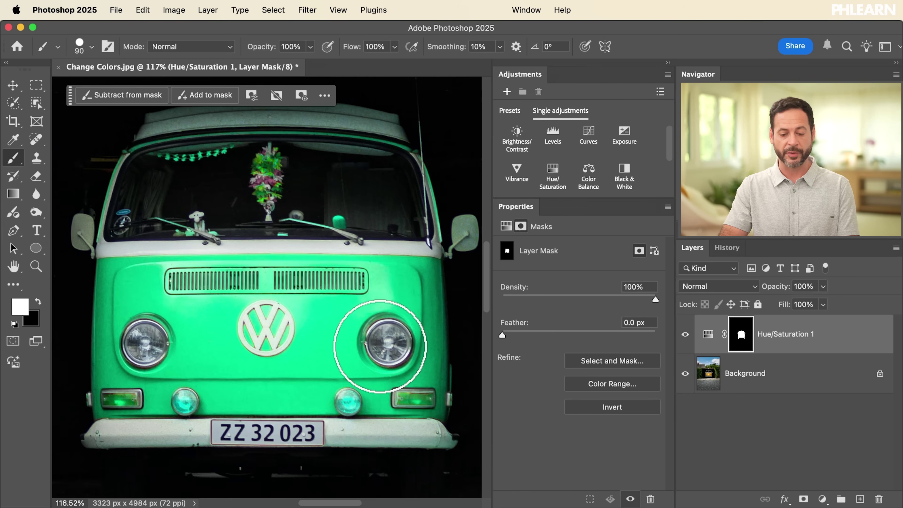
pyautogui.press('[')
pyautogui.press('[')
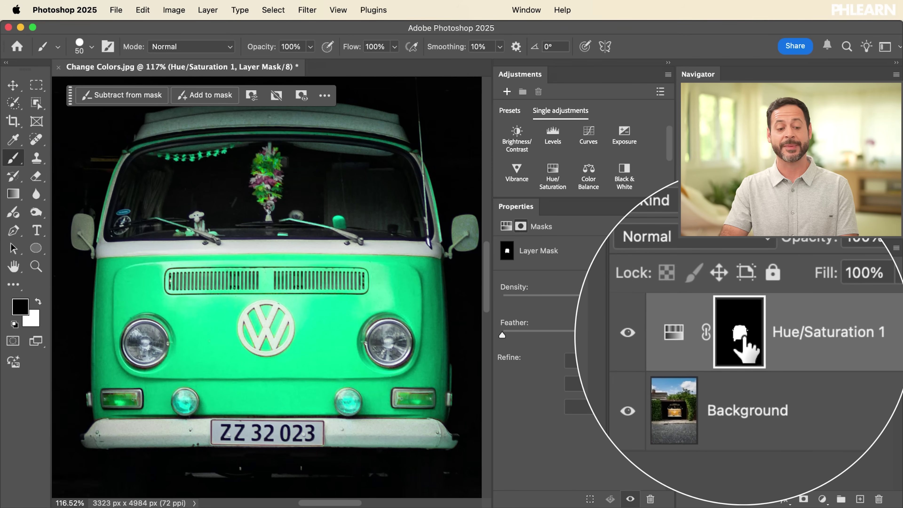
# Paint the mask black over the right fog lamp to remove the green from its glass
pyautogui.click(21, 307)
pyautogui.moveTo(117, 362); pyautogui.dragTo(32, 459)
pyautogui.click(334, 276)
pyautogui.press('b')
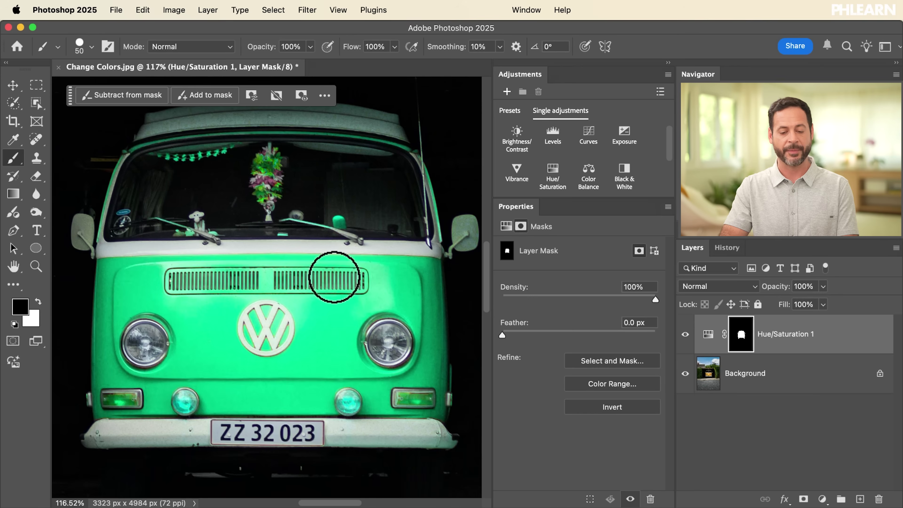
pyautogui.scroll(5, 350, 402)
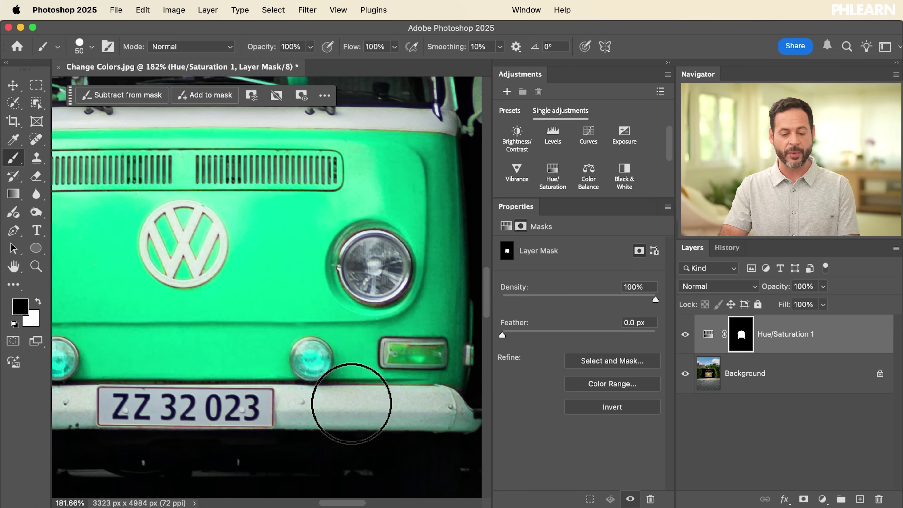
pyautogui.moveTo(318, 364); pyautogui.dragTo(308, 364)
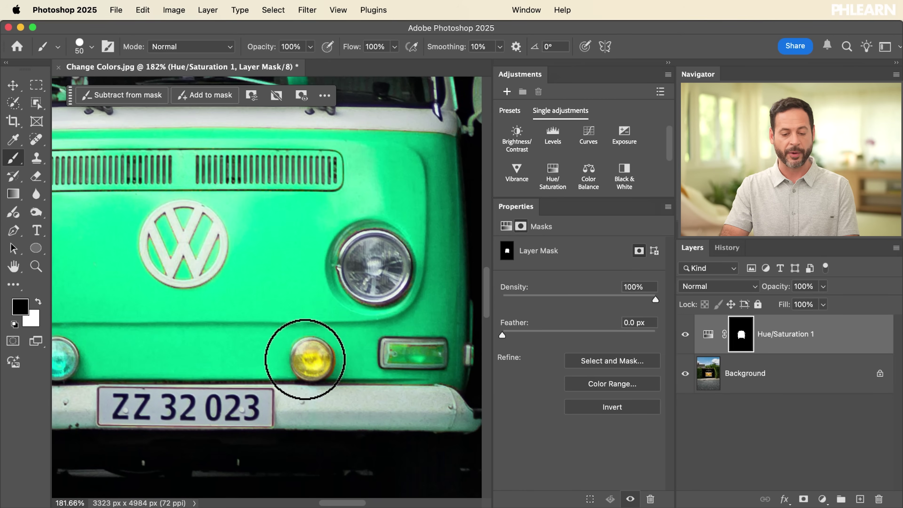
# Soften the 50 px brush and mask the green off the right turn signal
pyautogui.rightClick(297, 260)
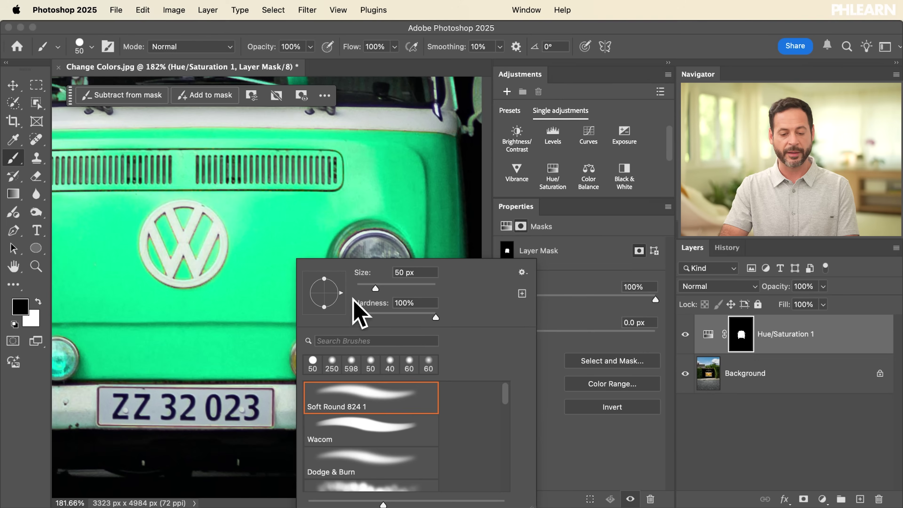
pyautogui.press('Return')
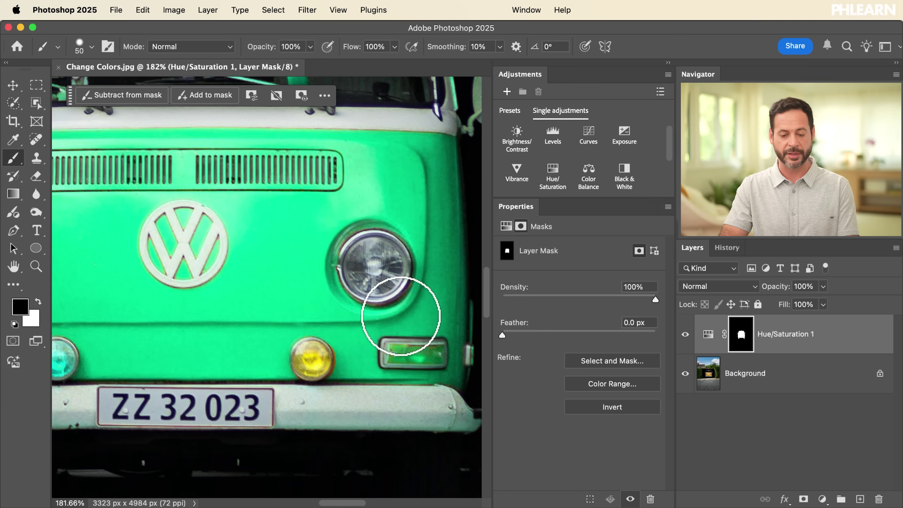
pyautogui.moveTo(420, 361)
pyautogui.mouseDown()
pyautogui.moveTo(390, 353)
pyautogui.moveTo(428, 354)
pyautogui.mouseUp()
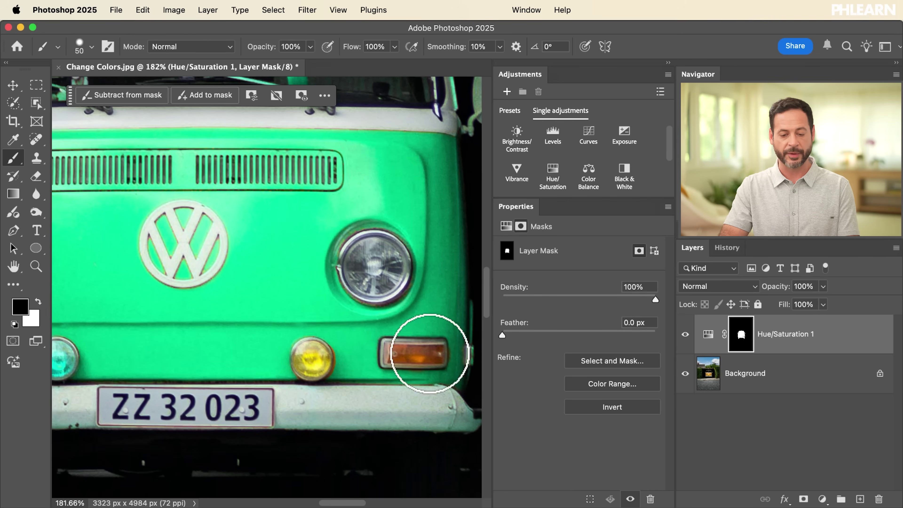
# Mask the green off the left fog lamp and left turn signal with a 35 px black brush
pyautogui.hscroll(-8, 323, 302)
pyautogui.press('[')
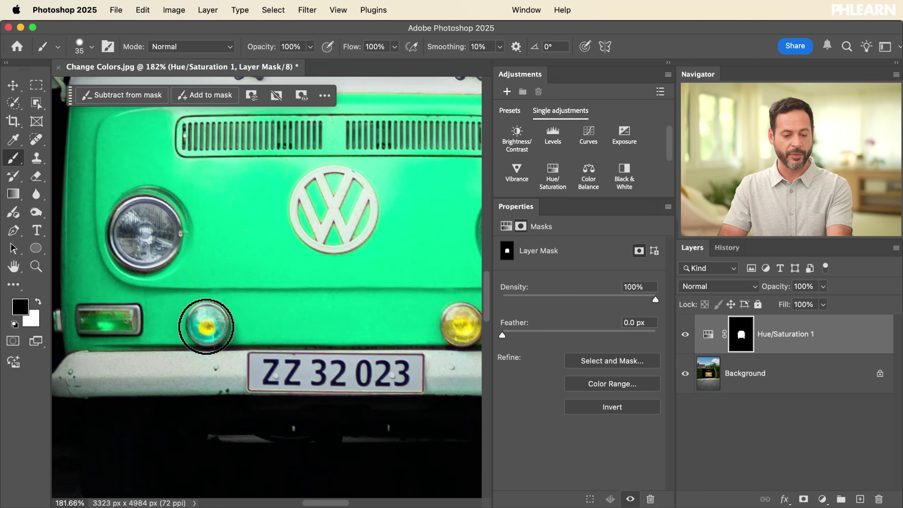
pyautogui.moveTo(213, 317)
pyautogui.mouseDown()
pyautogui.moveTo(199, 313)
pyautogui.moveTo(197, 325)
pyautogui.mouseUp()
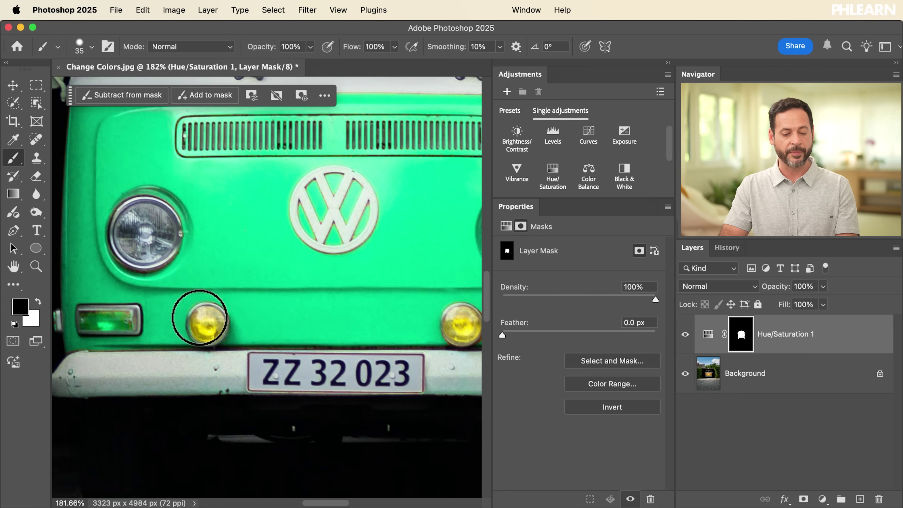
pyautogui.hscroll(-2, 197, 324)
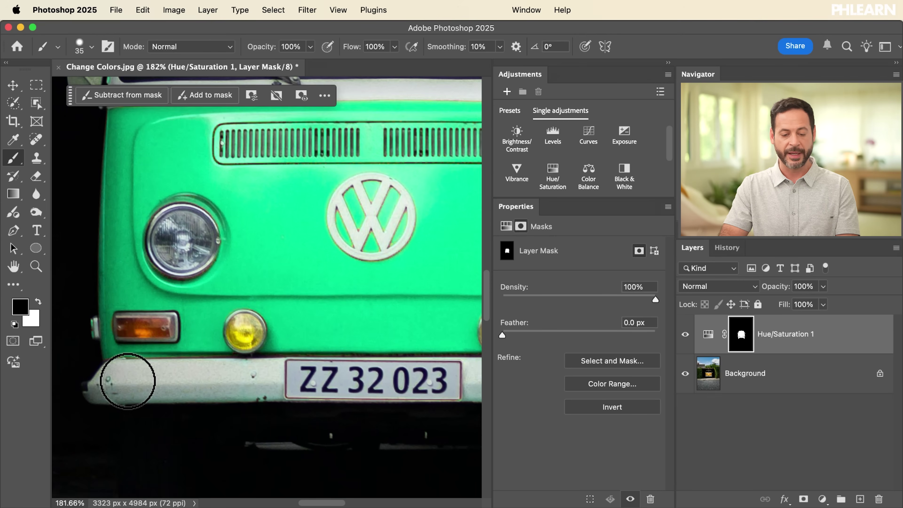
# Paint black on the mask over the front bumper and the right side mirror with a 70 px brush
pyautogui.scroll(-3, 128, 380)
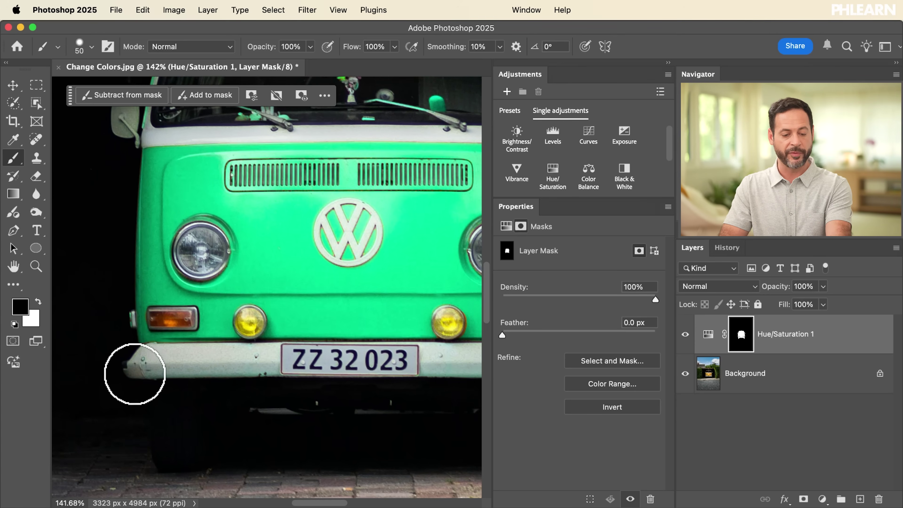
pyautogui.press(']')
pyautogui.press(']')
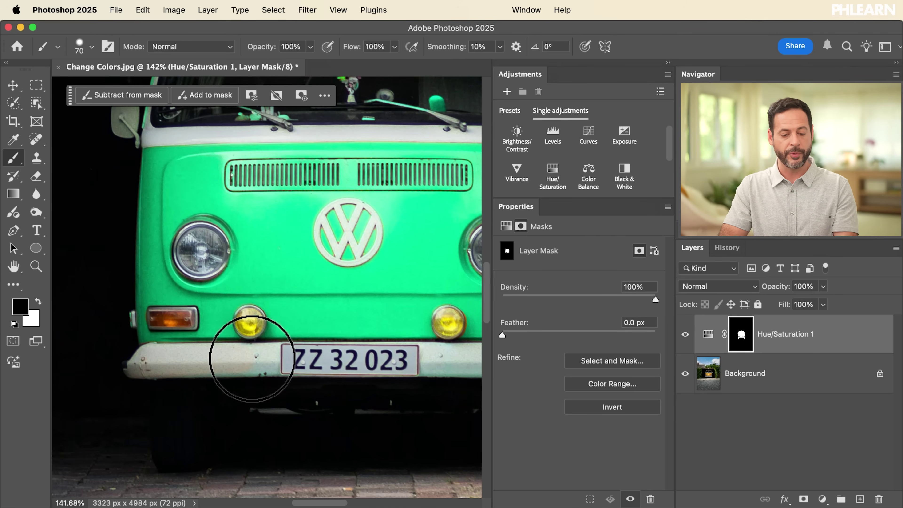
pyautogui.hscroll(5, 432, 367)
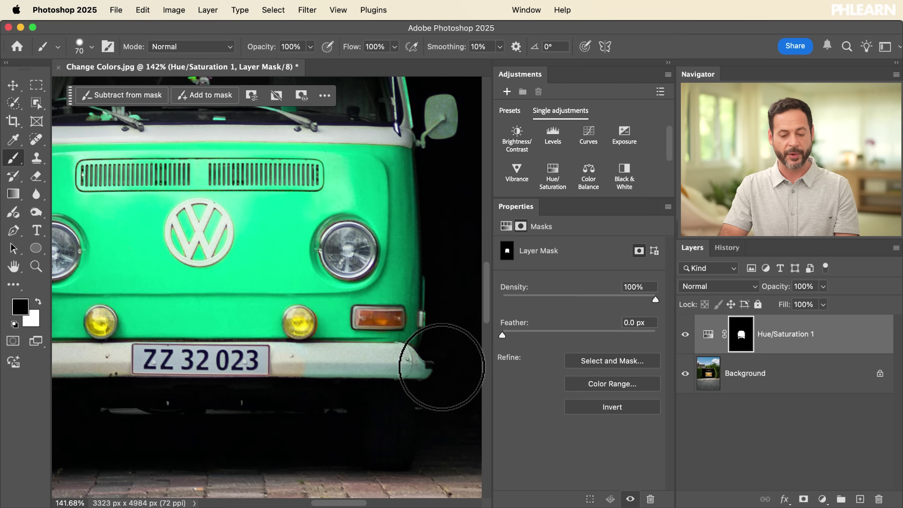
pyautogui.moveTo(397, 363)
pyautogui.mouseDown()
pyautogui.moveTo(298, 367)
pyautogui.moveTo(282, 377)
pyautogui.moveTo(301, 384)
pyautogui.mouseUp()
pyautogui.moveTo(448, 117)
pyautogui.mouseDown()
pyautogui.moveTo(440, 140)
pyautogui.moveTo(433, 108)
pyautogui.mouseUp()
# Mask the color change off the windshield, its interior decorations and wipers, and the beige roof
pyautogui.scroll(3, 409, 143)
pyautogui.hscroll(-2, 409, 142)
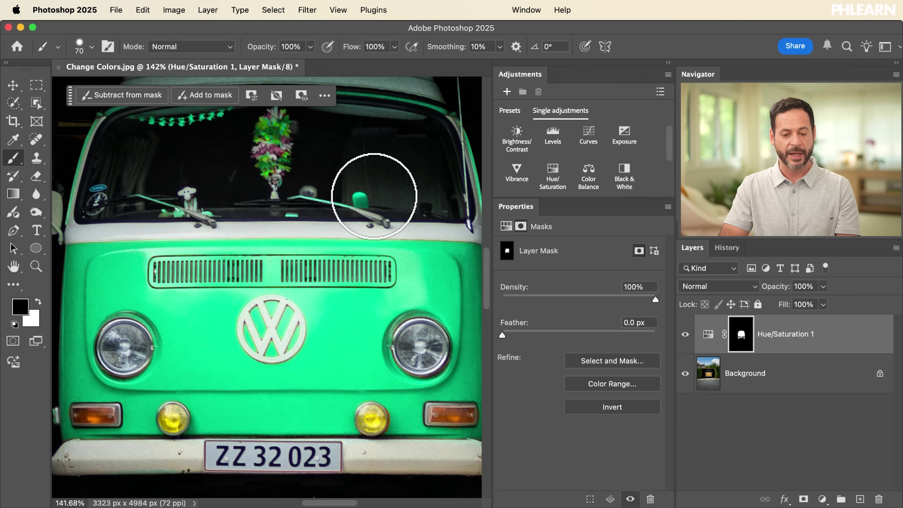
pyautogui.moveTo(317, 197)
pyautogui.mouseDown()
pyautogui.moveTo(372, 195)
pyautogui.moveTo(340, 195)
pyautogui.moveTo(380, 209)
pyautogui.moveTo(134, 196)
pyautogui.moveTo(206, 203)
pyautogui.moveTo(177, 214)
pyautogui.moveTo(214, 204)
pyautogui.moveTo(184, 179)
pyautogui.moveTo(281, 144)
pyautogui.moveTo(287, 120)
pyautogui.moveTo(252, 174)
pyautogui.moveTo(245, 156)
pyautogui.moveTo(271, 143)
pyautogui.moveTo(150, 165)
pyautogui.moveTo(129, 230)
pyautogui.moveTo(175, 203)
pyautogui.moveTo(145, 180)
pyautogui.moveTo(215, 171)
pyautogui.moveTo(128, 193)
pyautogui.moveTo(243, 164)
pyautogui.moveTo(366, 163)
pyautogui.moveTo(471, 181)
pyautogui.mouseUp()
pyautogui.scroll(2, 258, 151)
pyautogui.hscroll(-2, 258, 151)
pyautogui.scroll(2, 175, 201)
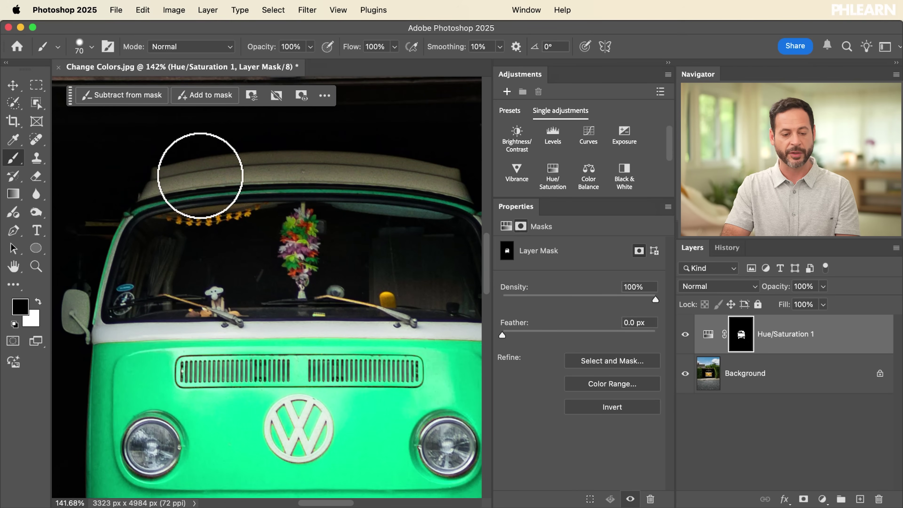
# Paint black on the mask over the left side mirror to restore its original color
pyautogui.hscroll(-3, 198, 175)
pyautogui.hscroll(-1, 198, 175)
pyautogui.moveTo(141, 322)
pyautogui.mouseDown()
pyautogui.moveTo(131, 262)
pyautogui.moveTo(140, 333)
pyautogui.mouseUp()
# Toggle the Hue/Saturation 1 layer's visibility repeatedly to compare the van with and without the refined recolor
pyautogui.scroll(-5, 140, 333)
pyautogui.hscroll(3, 140, 333)
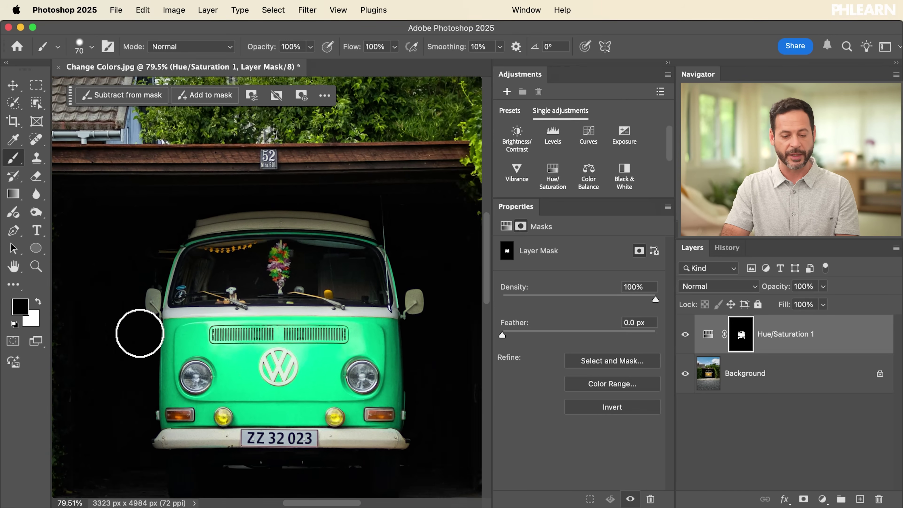
pyautogui.hscroll(-4, 139, 333)
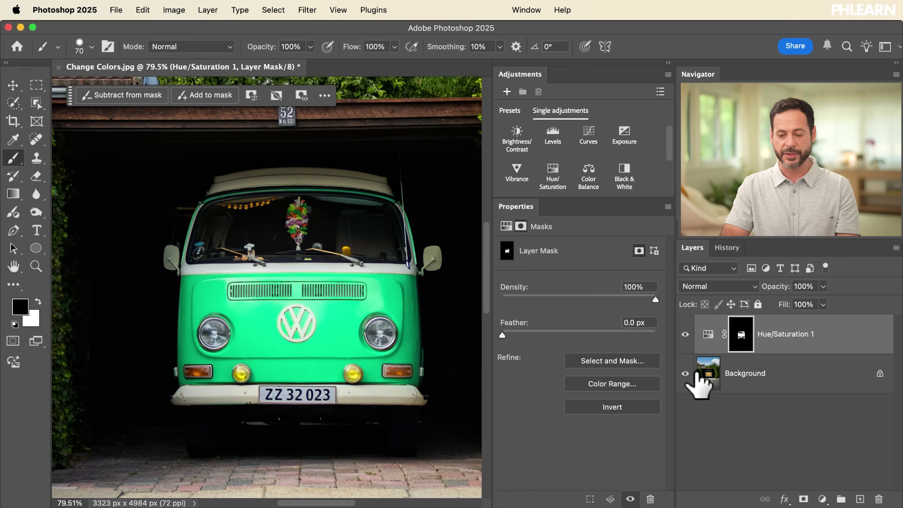
pyautogui.click(685, 335)
pyautogui.click(685, 334)
pyautogui.click(685, 334)
pyautogui.click(685, 334)
pyautogui.click(685, 334)
pyautogui.click(685, 335)
pyautogui.click(685, 334)
pyautogui.click(685, 335)
pyautogui.click(685, 334)
pyautogui.click(685, 334)
pyautogui.click(685, 334)
pyautogui.click(685, 334)
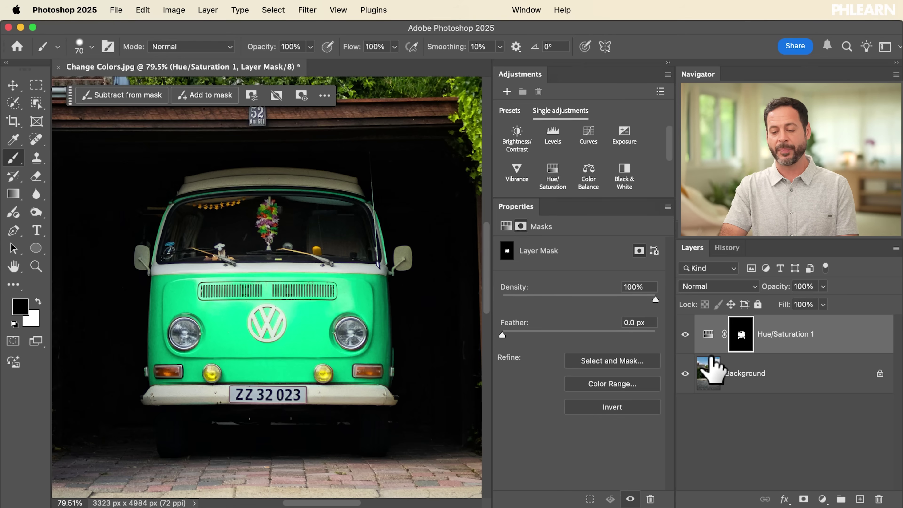
# Show the Hue/Saturation 1 layer's color adjustment settings in place of its mask settings
pyautogui.click(707, 336)
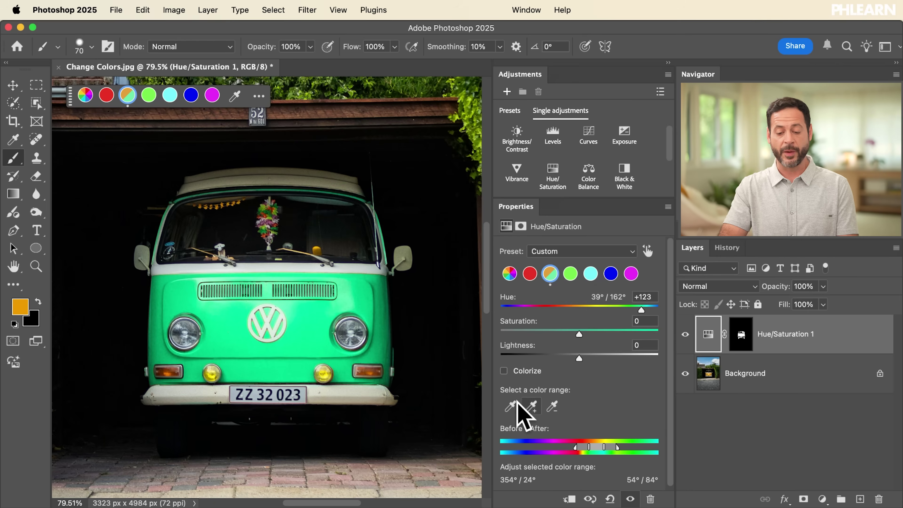
pyautogui.click(512, 404)
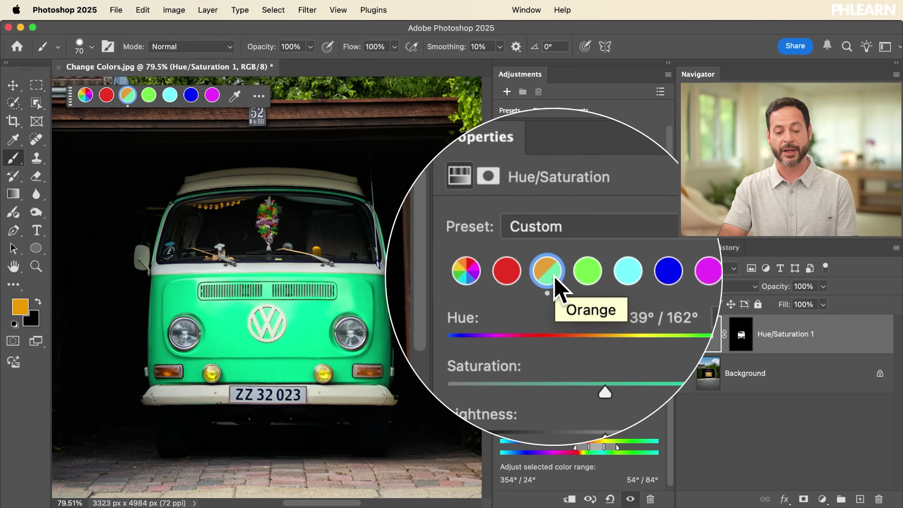
# Try red paint with the orange range's hue at -34 and saturation at +11, and test lighter and darker lightness values
pyautogui.moveTo(641, 307); pyautogui.dragTo(547, 306)
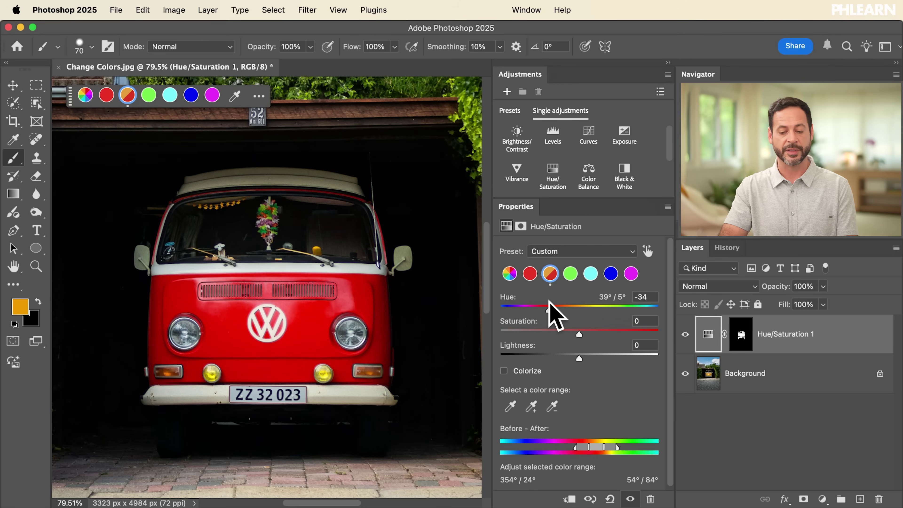
pyautogui.moveTo(578, 332)
pyautogui.mouseDown()
pyautogui.moveTo(497, 329)
pyautogui.moveTo(592, 324)
pyautogui.mouseUp()
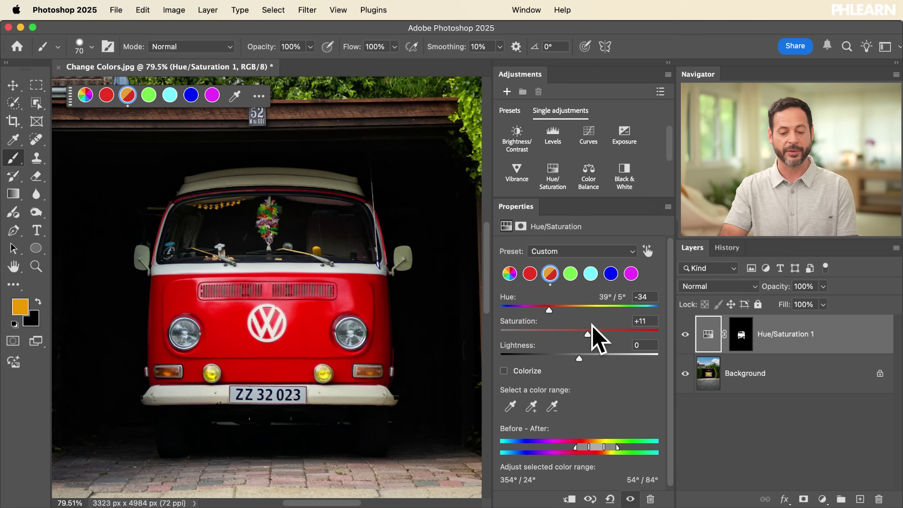
pyautogui.moveTo(577, 356); pyautogui.dragTo(636, 353)
pyautogui.moveTo(646, 354); pyautogui.dragTo(574, 354)
# Make the van's paint mint green with hue +114 and lightness +54 on the orange range
pyautogui.moveTo(549, 309); pyautogui.dragTo(642, 308)
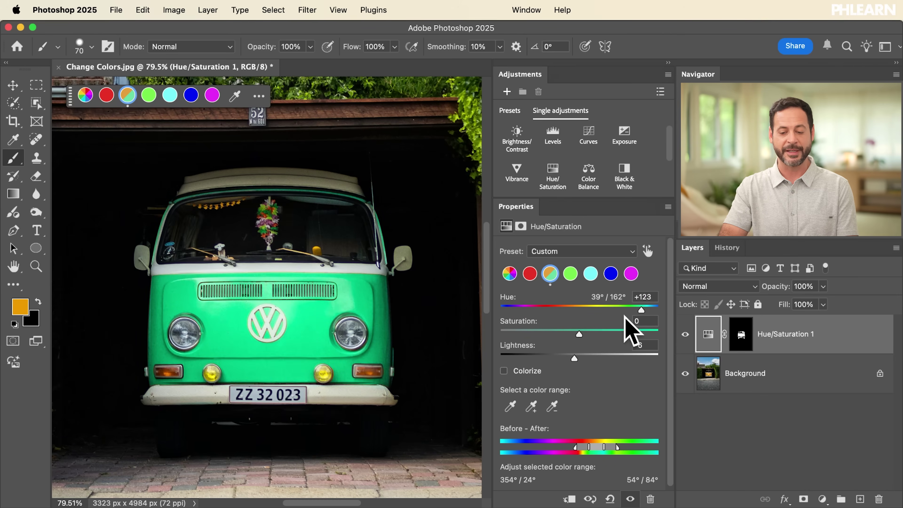
pyautogui.moveTo(578, 354); pyautogui.dragTo(620, 354)
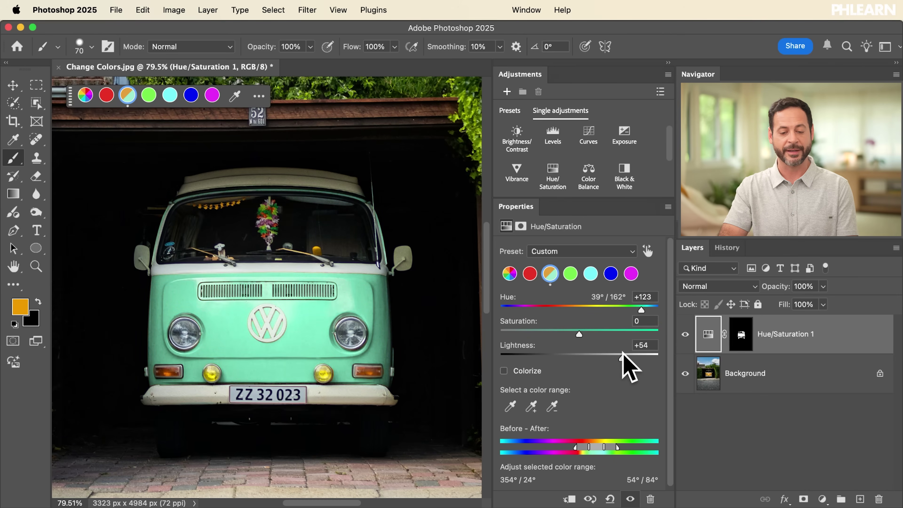
pyautogui.moveTo(641, 308); pyautogui.dragTo(639, 308)
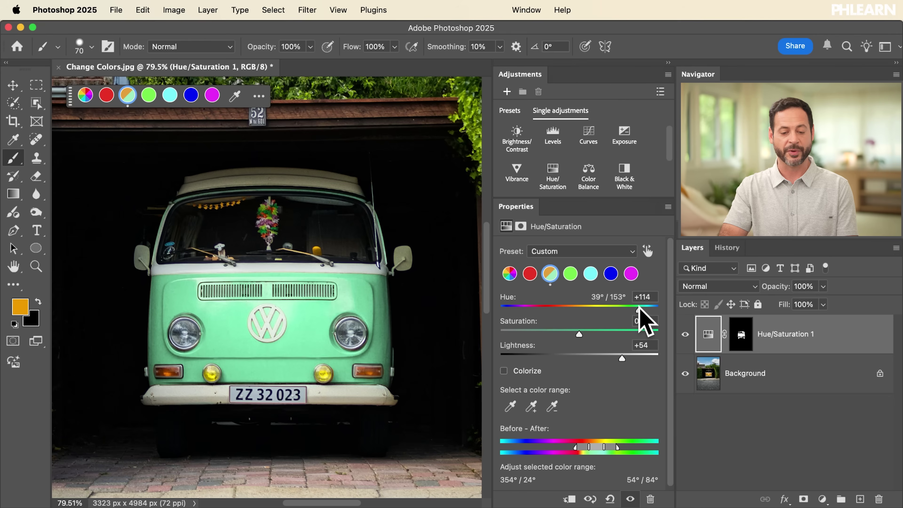
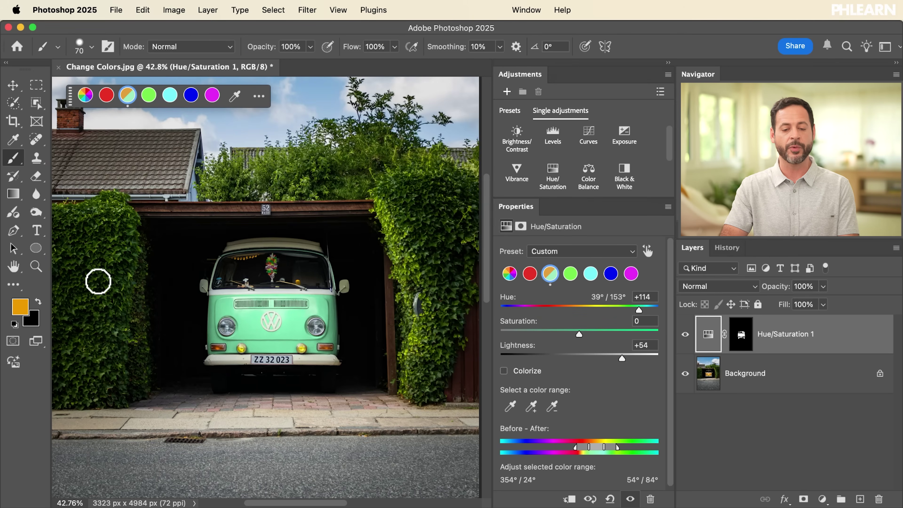
# Add a second Hue/Saturation adjustment layer above the first and show its color adjustment settings
pyautogui.scroll(-2, 98, 281)
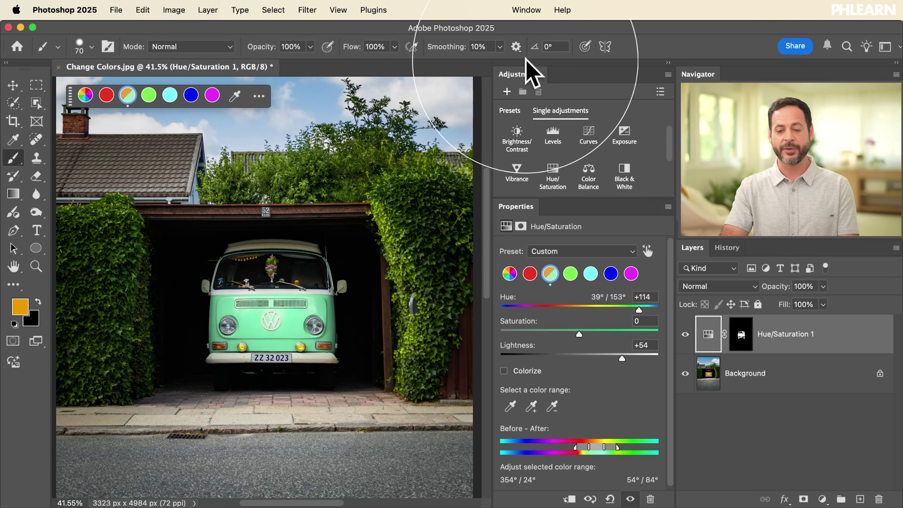
pyautogui.click(553, 174)
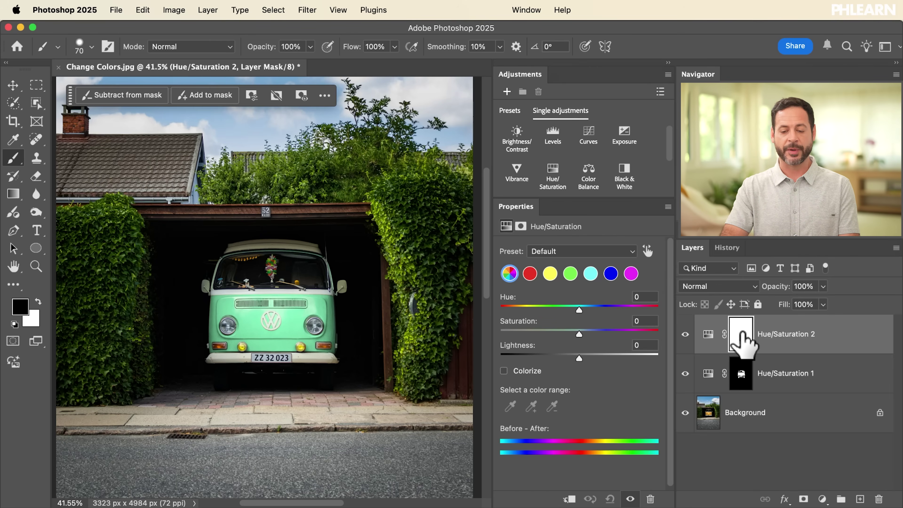
pyautogui.click(703, 334)
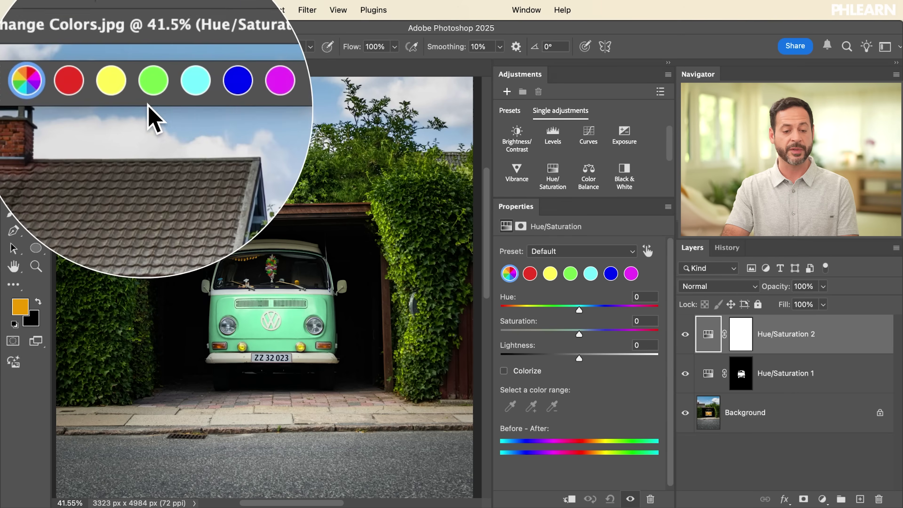
# Target the foliage in Hue/Saturation 2 by switching to the green range and sampling the ivy beside the garage
pyautogui.click(570, 274)
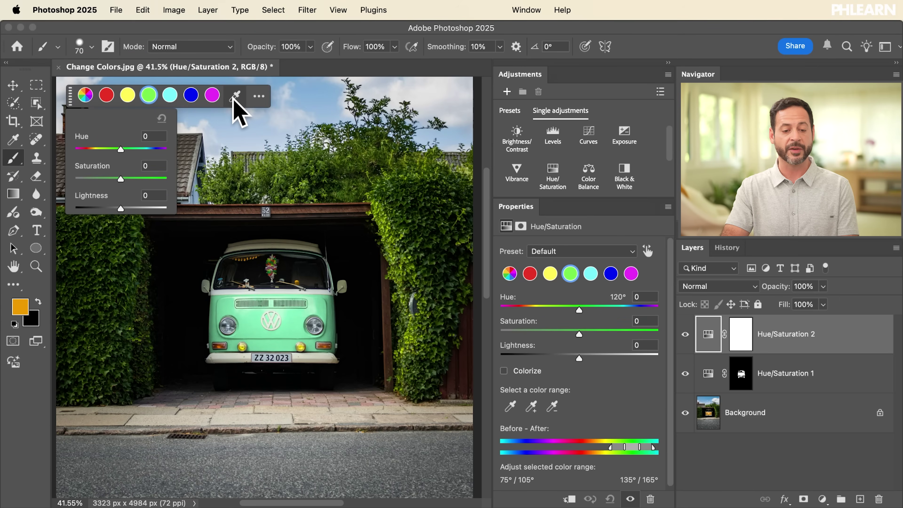
pyautogui.click(234, 98)
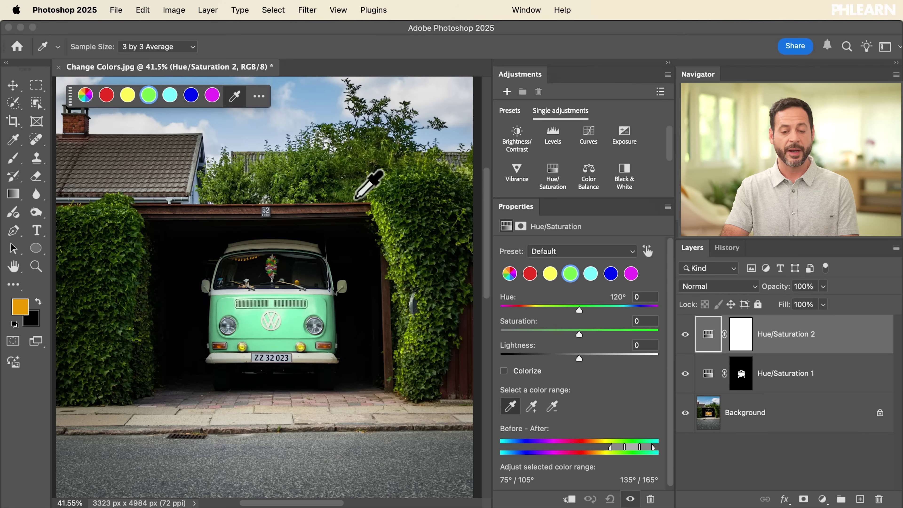
pyautogui.click(396, 230)
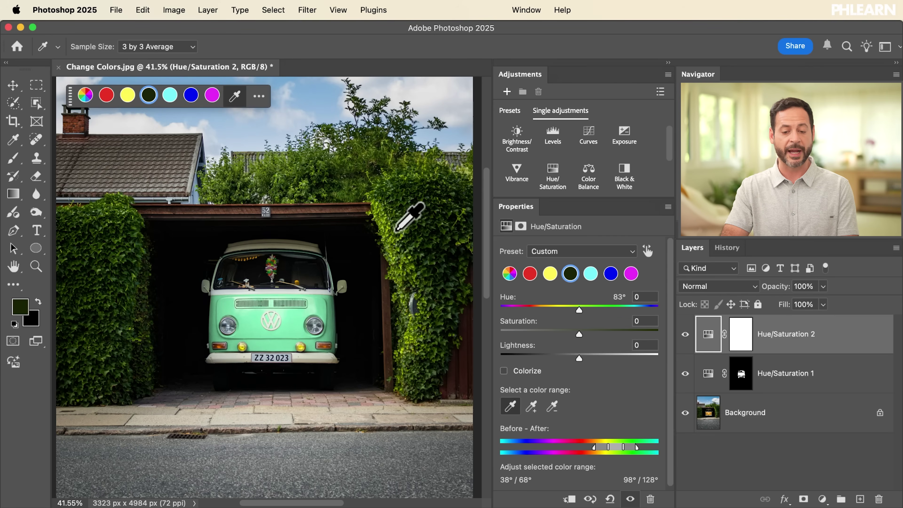
pyautogui.click(402, 231)
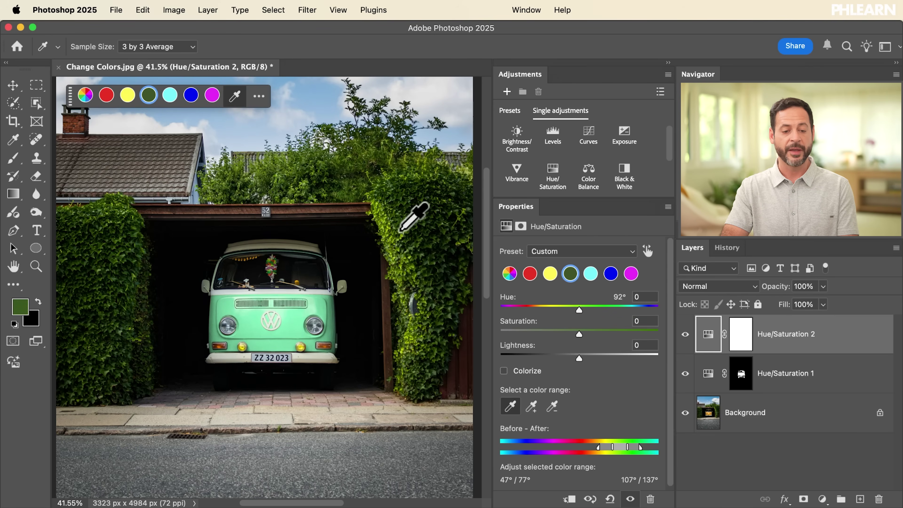
pyautogui.click(149, 94)
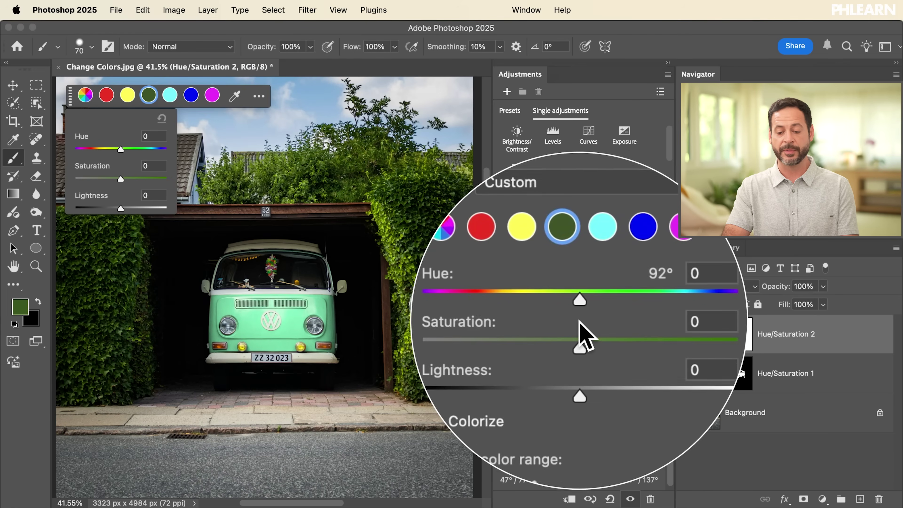
# Try autumn-colored foliage with the green range's hue at -54 and -44, saturation at +13 and lightness at +34
pyautogui.moveTo(121, 148); pyautogui.dragTo(98, 143)
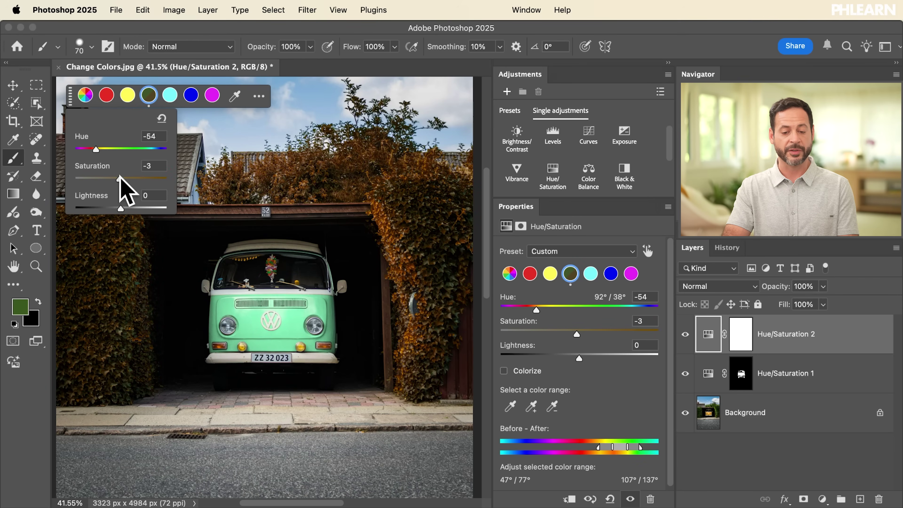
pyautogui.moveTo(120, 208); pyautogui.dragTo(137, 208)
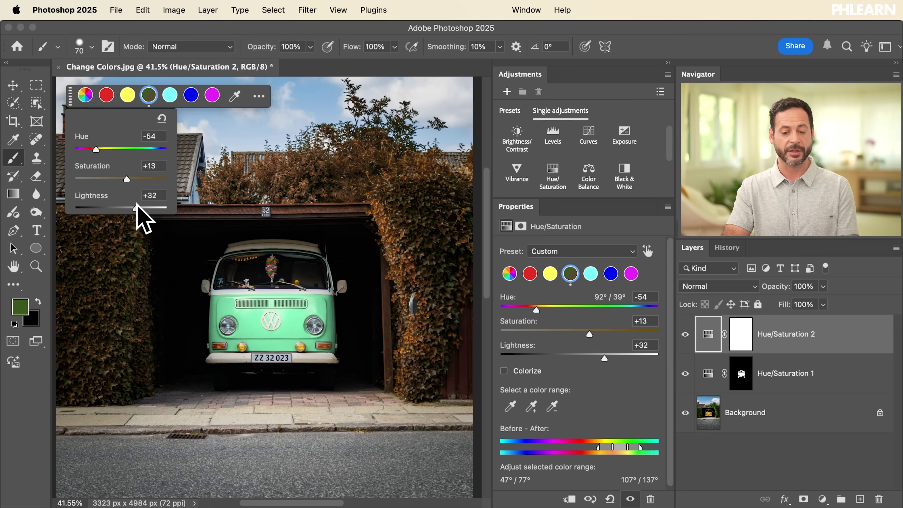
pyautogui.moveTo(97, 149); pyautogui.dragTo(101, 149)
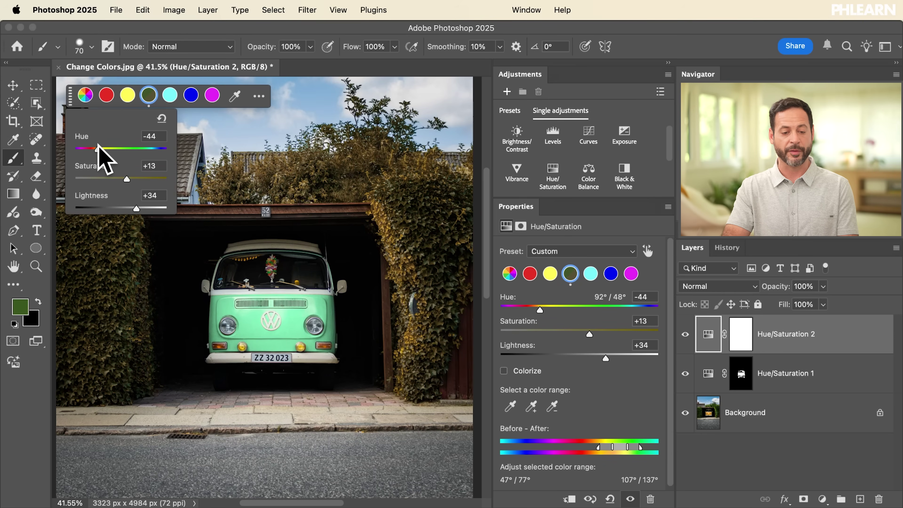
# Try a strong green with hue +42, and settle the foliage range at hue -9, saturation +52 and lightness +58
pyautogui.moveTo(98, 148); pyautogui.dragTo(149, 207)
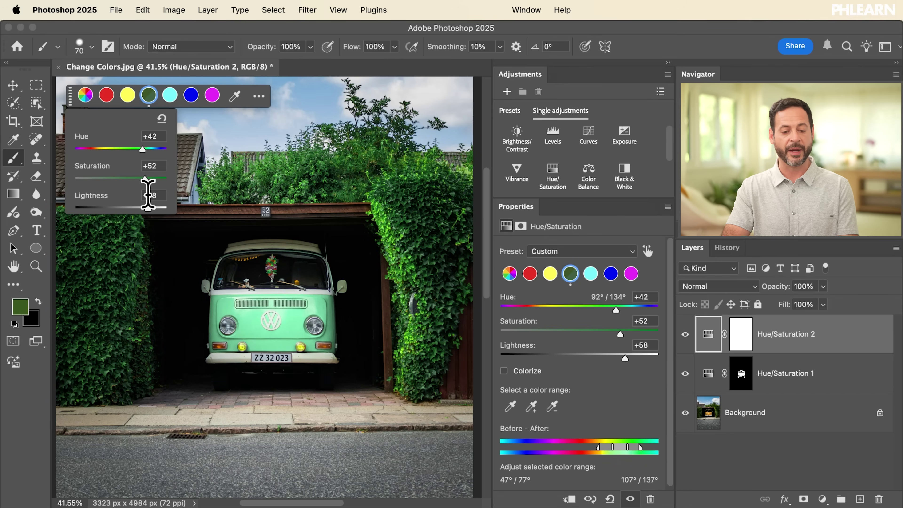
pyautogui.moveTo(142, 149); pyautogui.dragTo(119, 149)
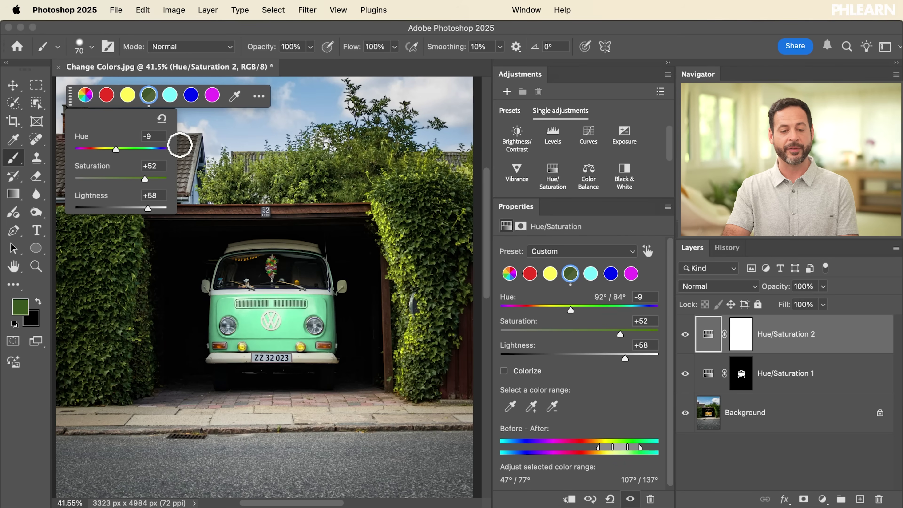
pyautogui.click(217, 67)
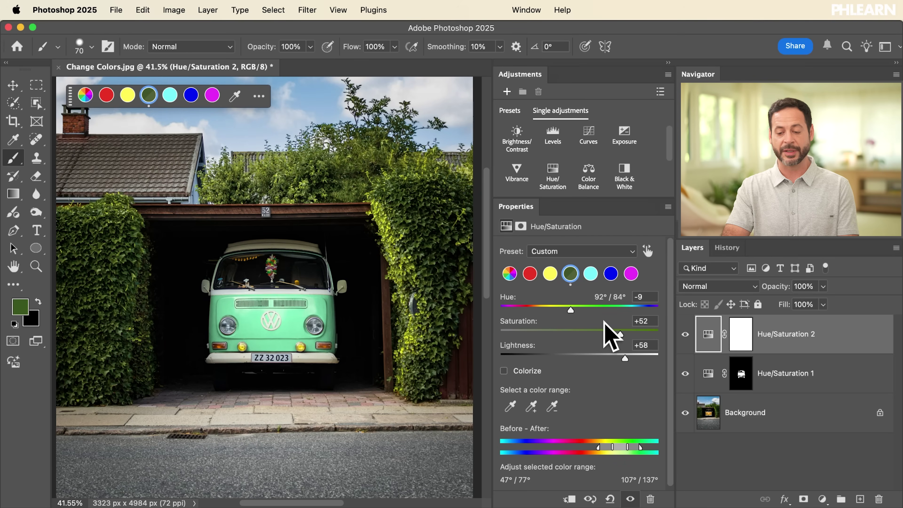
# Compare the foliage with and without the Hue/Saturation 2 adjustment by switching the layer's visibility off and on
pyautogui.click(685, 334)
pyautogui.click(685, 334)
pyautogui.click(685, 334)
pyautogui.click(684, 334)
pyautogui.click(685, 334)
pyautogui.click(685, 334)
pyautogui.click(685, 335)
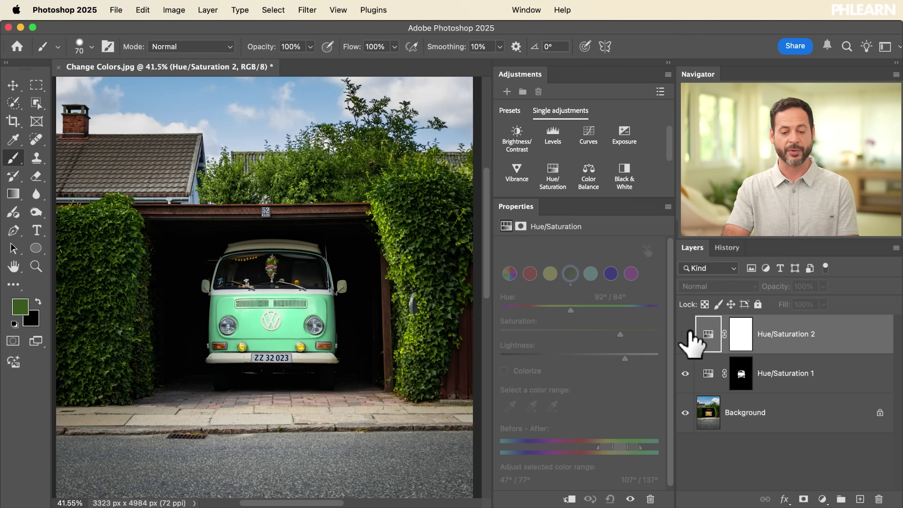
pyautogui.click(685, 334)
# Add a third Hue/Saturation adjustment layer and target the sky by sampling its blue for the cyan range
pyautogui.scroll(5, 360, 316)
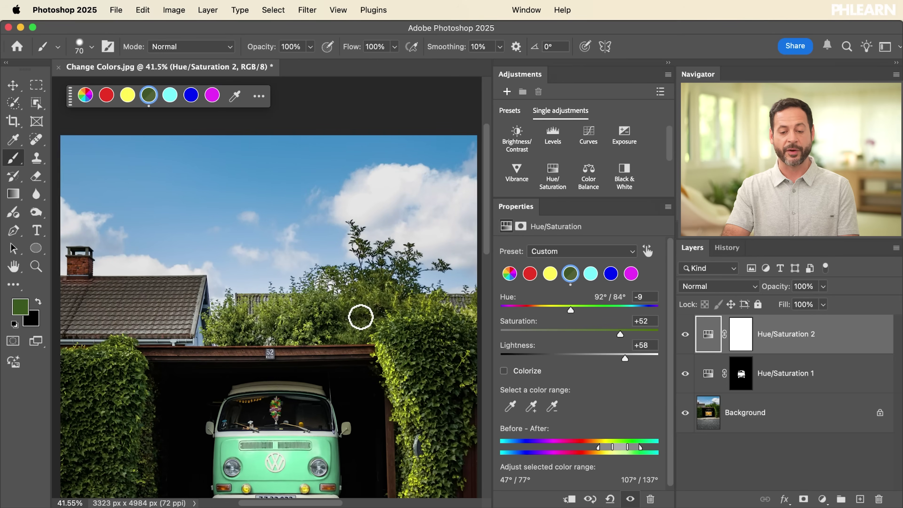
pyautogui.click(555, 178)
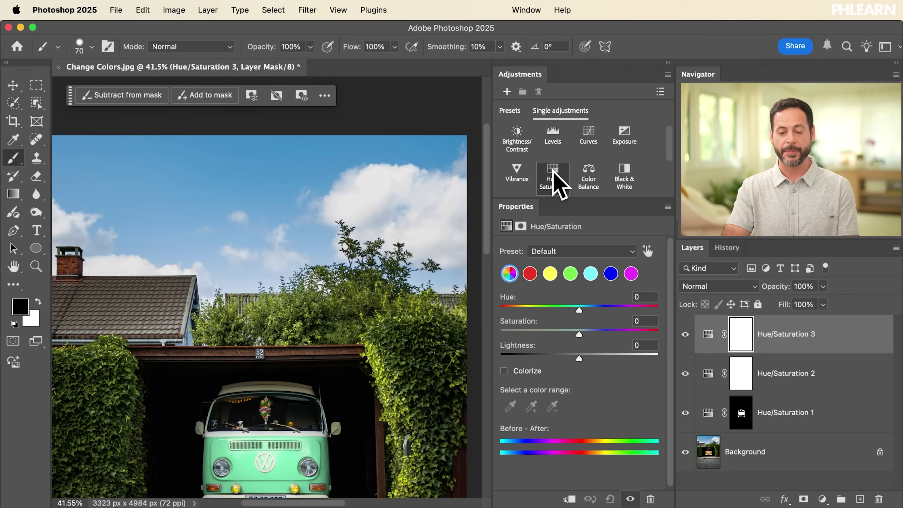
pyautogui.click(591, 273)
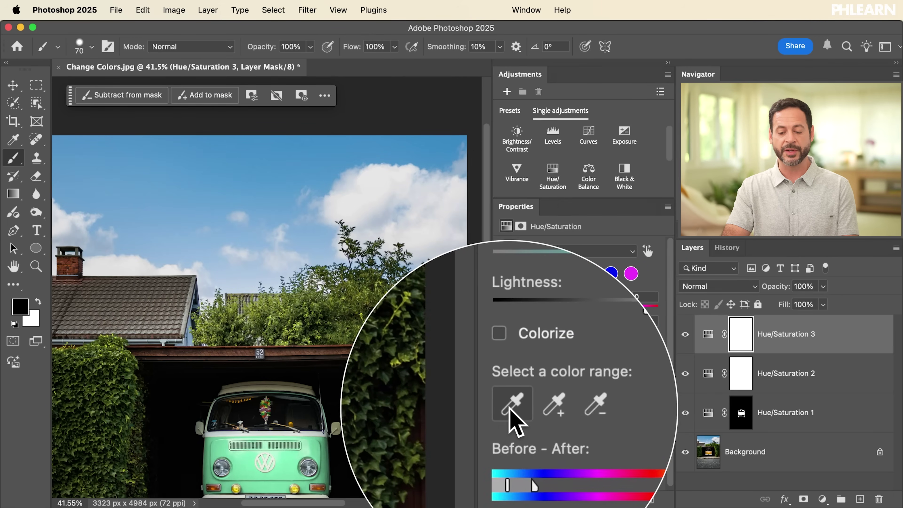
pyautogui.click(511, 408)
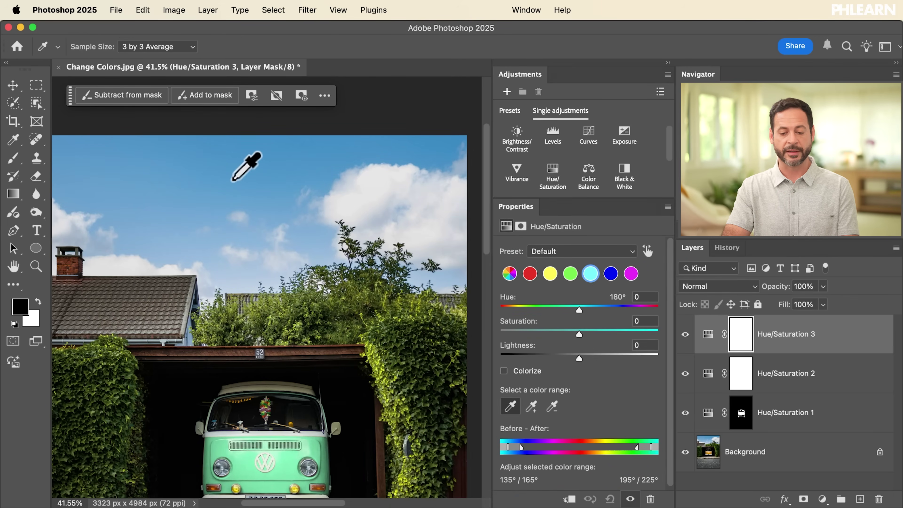
pyautogui.click(234, 179)
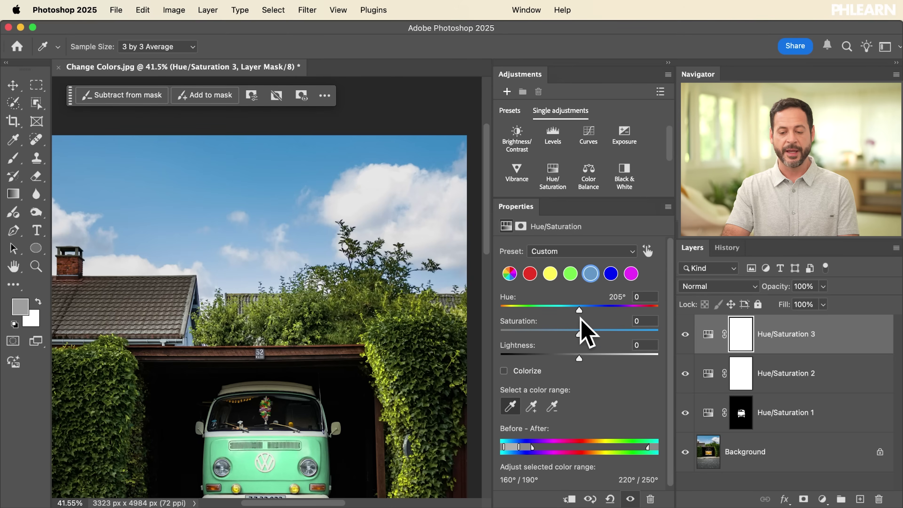
# Set the sky range's saturation to +44, and try a hue shift on it and undo that shift
pyautogui.moveTo(580, 335); pyautogui.dragTo(604, 334)
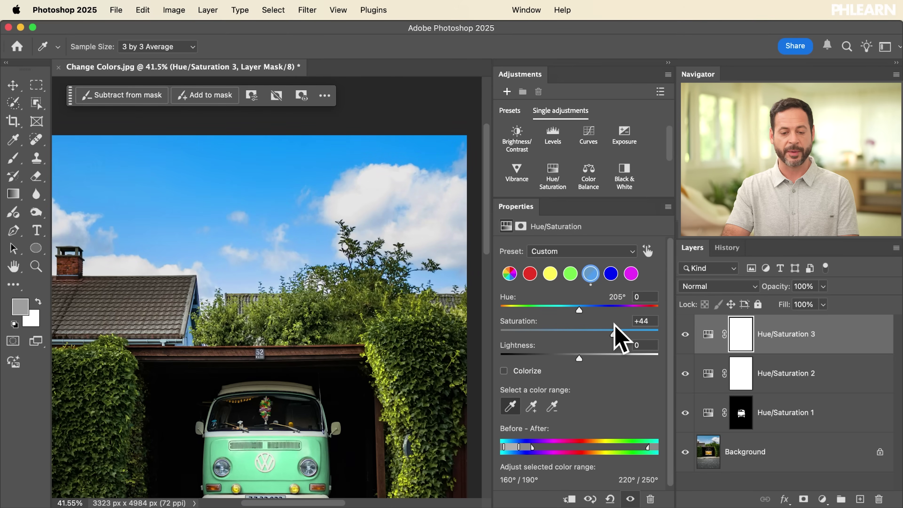
pyautogui.moveTo(578, 309); pyautogui.dragTo(508, 306)
pyautogui.press('super+z')
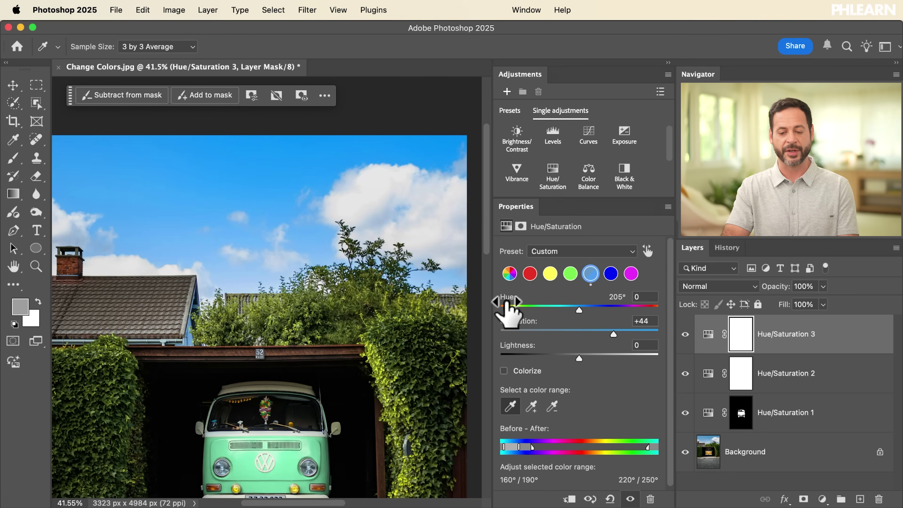
# Return to Hue/Saturation 2 and set the foliage range to hue 0, saturation +52 and lightness 0
pyautogui.scroll(-2, 361, 231)
pyautogui.scroll(-2, 361, 231)
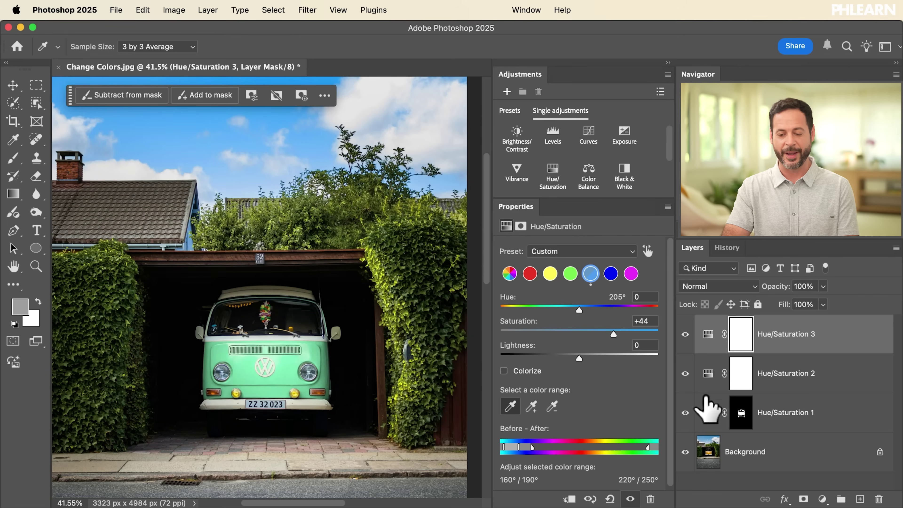
pyautogui.click(708, 376)
pyautogui.press('b')
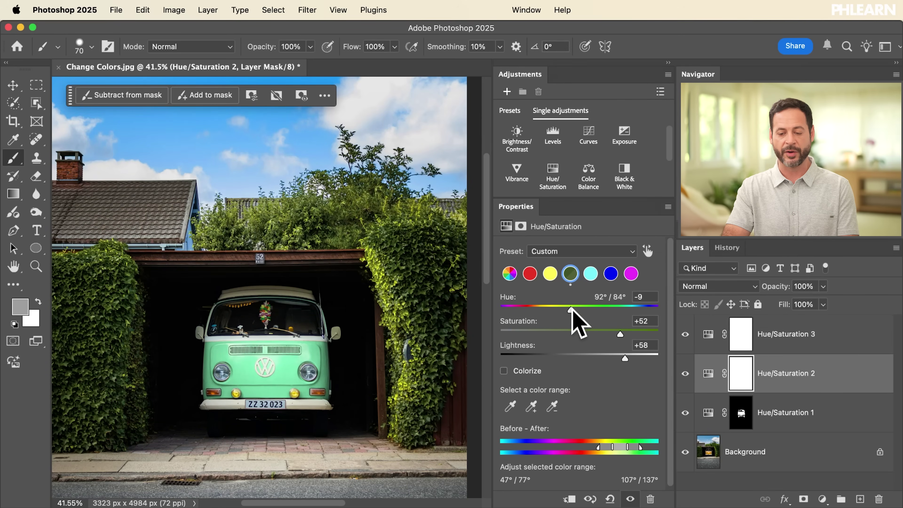
pyautogui.press('super+z')
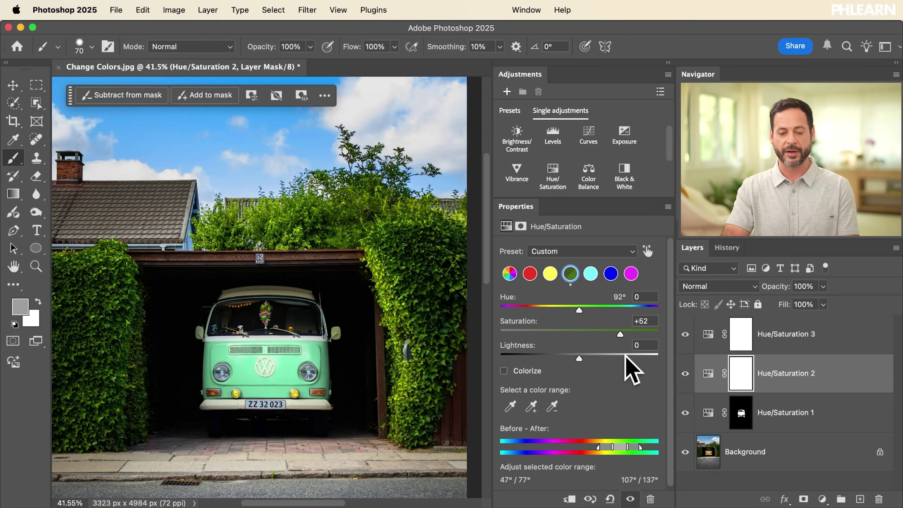
pyautogui.moveTo(619, 331); pyautogui.dragTo(617, 331)
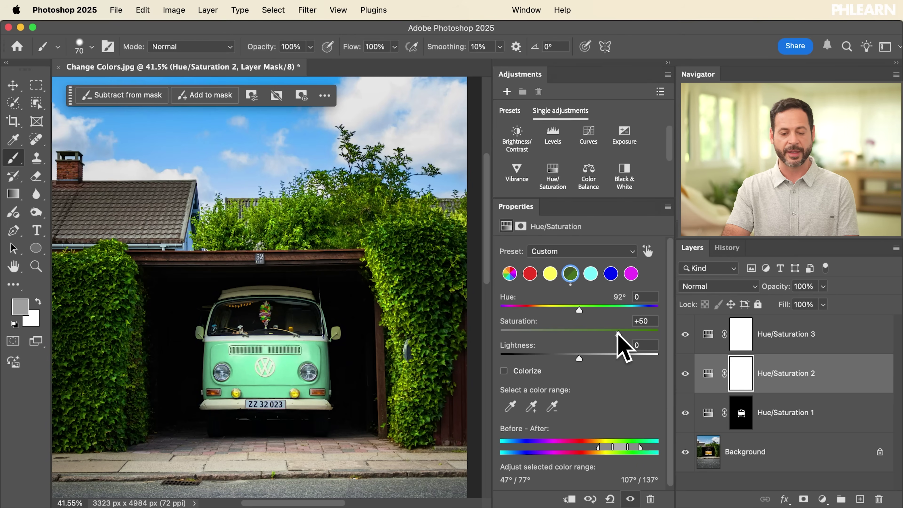
# Hide all three Hue/Saturation layers and switch Hue/Saturation 1 on and off to compare the van's paint colors
pyautogui.scroll(-2, 453, 344)
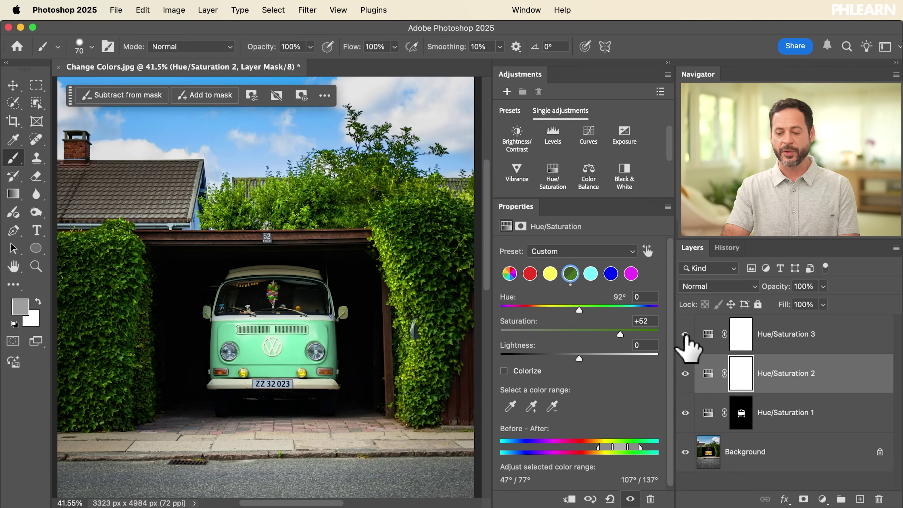
pyautogui.moveTo(685, 334); pyautogui.dragTo(685, 413)
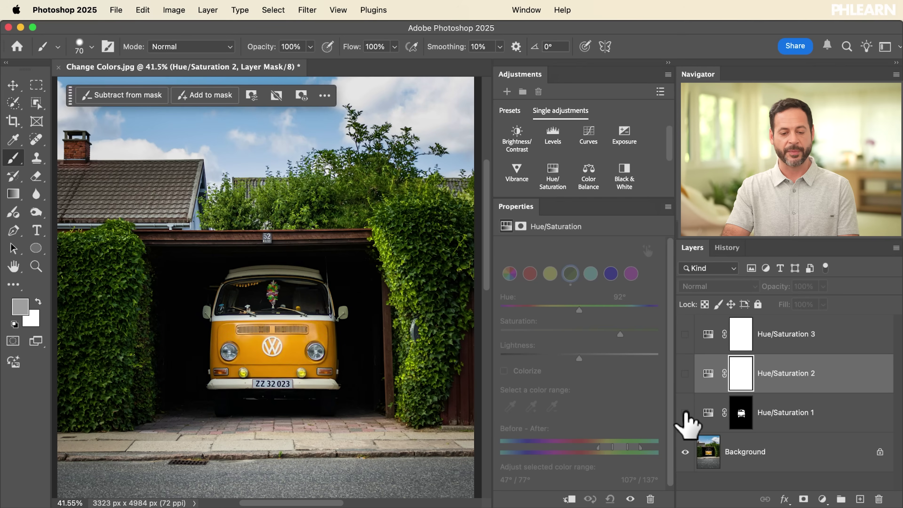
pyautogui.click(685, 413)
pyautogui.click(685, 413)
pyautogui.click(685, 413)
pyautogui.click(685, 413)
pyautogui.click(685, 413)
pyautogui.click(685, 413)
pyautogui.click(685, 413)
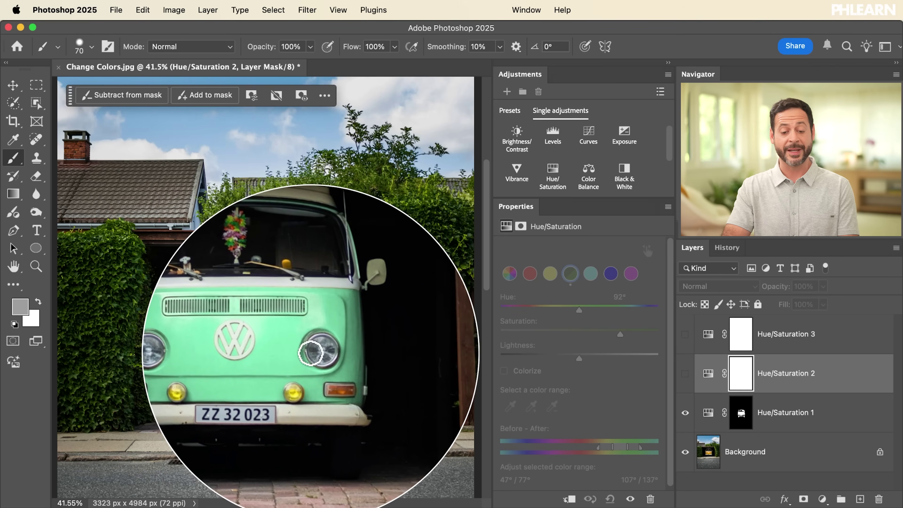
pyautogui.click(685, 412)
pyautogui.click(685, 413)
pyautogui.click(685, 413)
pyautogui.click(684, 413)
pyautogui.click(684, 412)
pyautogui.click(685, 413)
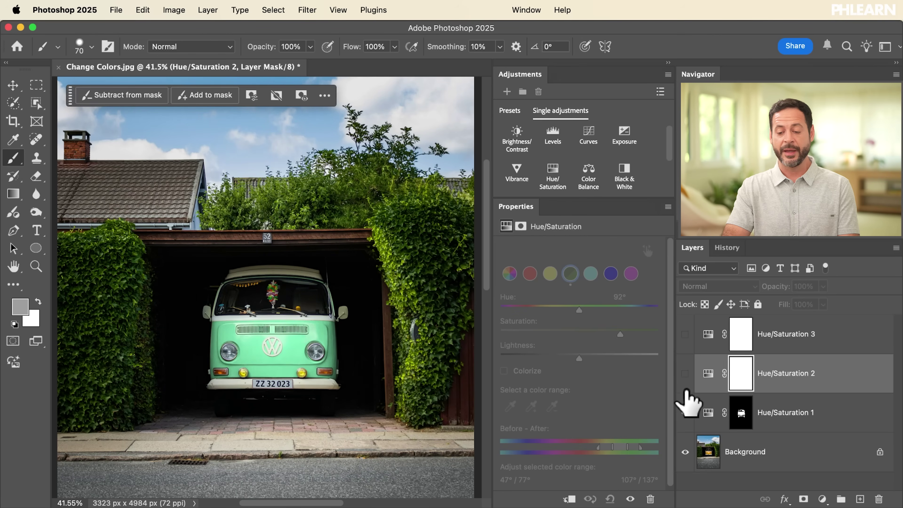
# Switch Hue/Saturation 2 on and off to compare the foliage, leaving it and Hue/Saturation 3 visible
pyautogui.click(685, 373)
pyautogui.click(685, 373)
pyautogui.click(685, 373)
pyautogui.click(685, 373)
pyautogui.click(685, 373)
pyautogui.click(685, 374)
pyautogui.click(685, 373)
pyautogui.click(685, 374)
pyautogui.click(685, 373)
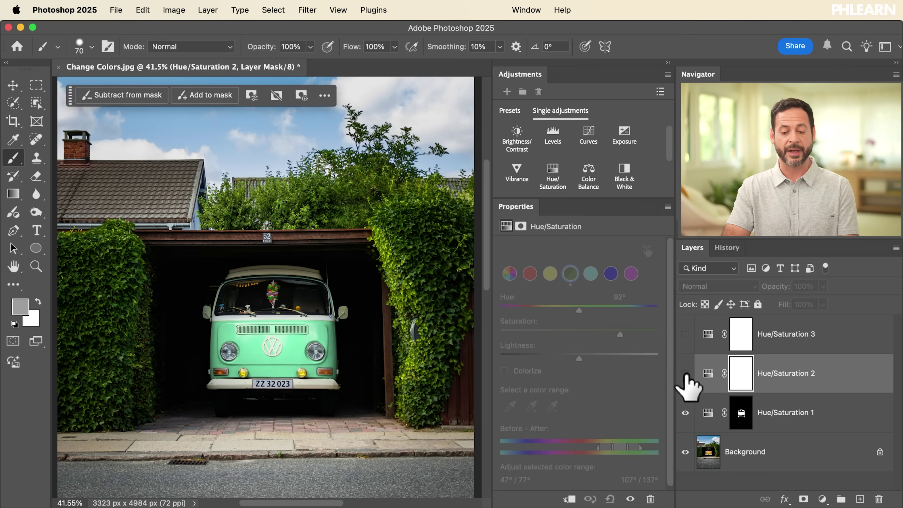
pyautogui.click(685, 374)
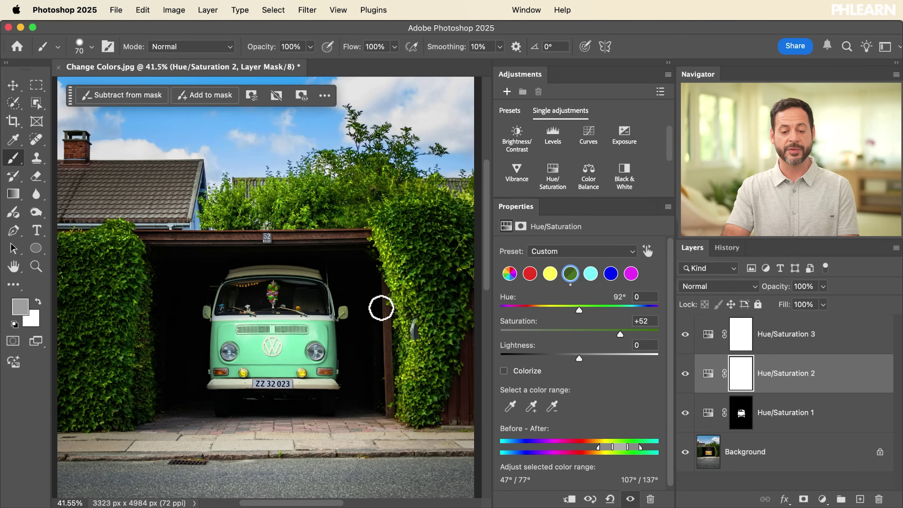
# Add a fourth Hue/Saturation adjustment layer above Hue/Saturation 3 and shift its overall hue to -99
pyautogui.scroll(3, 381, 308)
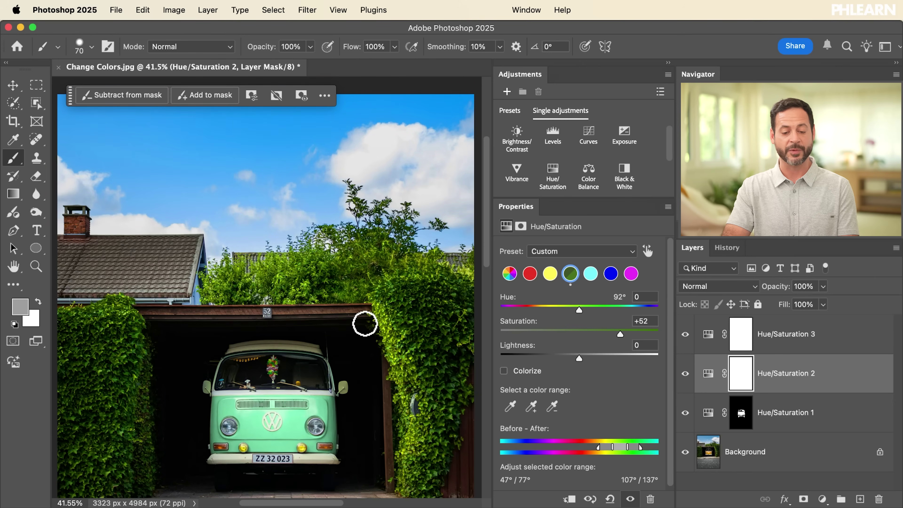
pyautogui.scroll(-3, 365, 324)
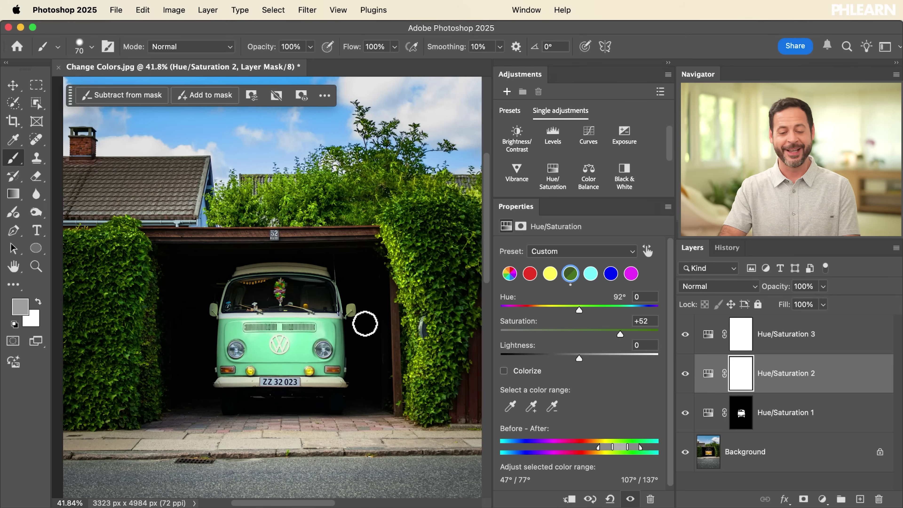
pyautogui.scroll(-5, 364, 324)
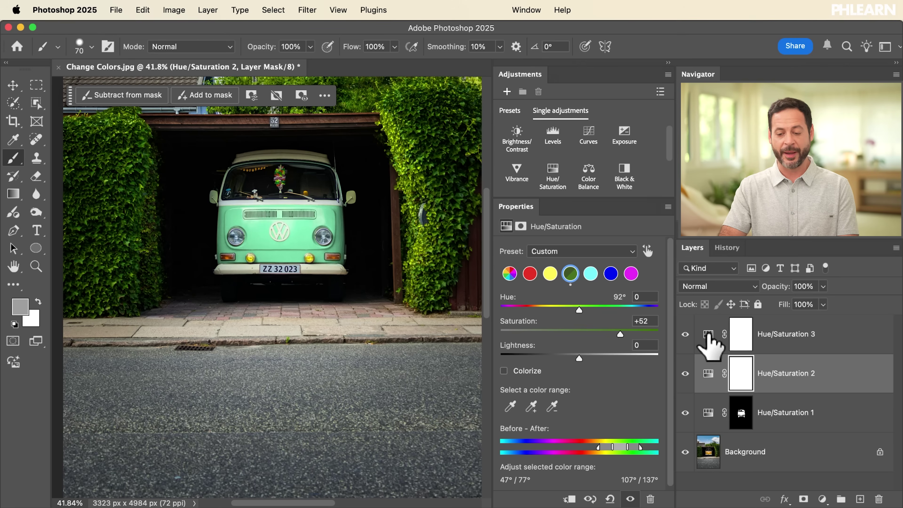
pyautogui.click(711, 340)
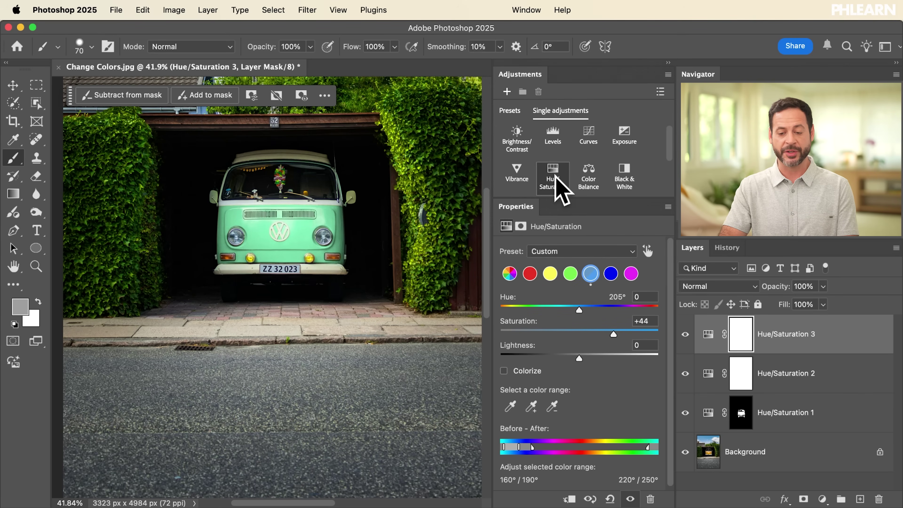
pyautogui.click(553, 175)
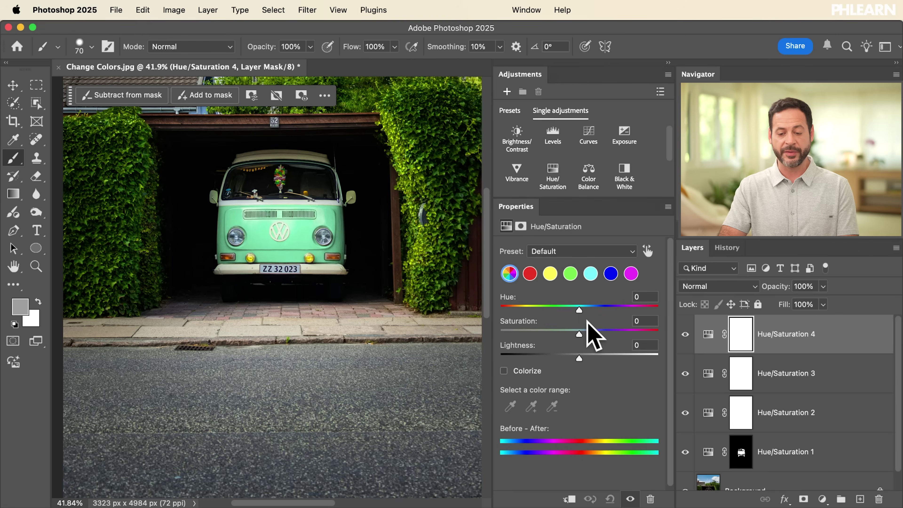
pyautogui.moveTo(578, 308); pyautogui.dragTo(535, 306)
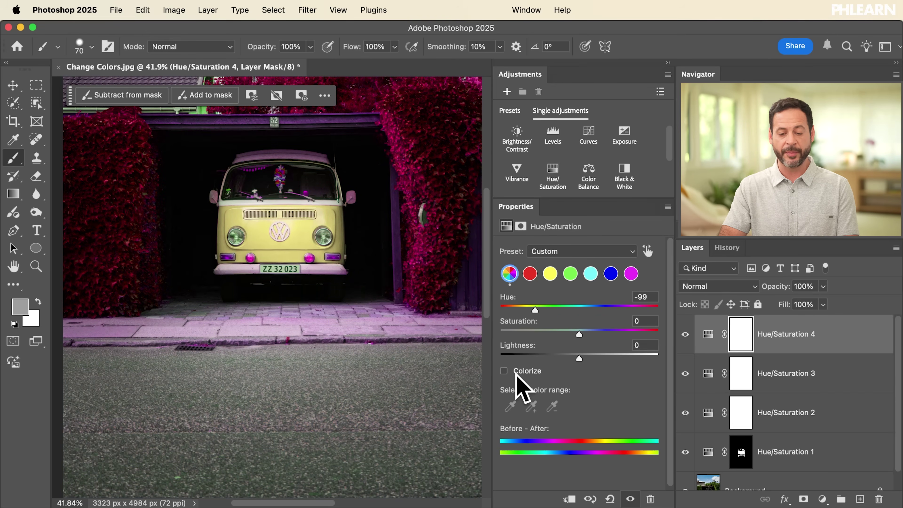
# Colorize the image with Hue/Saturation 4, using hue 350, saturation 25 and lightness -21
pyautogui.click(505, 371)
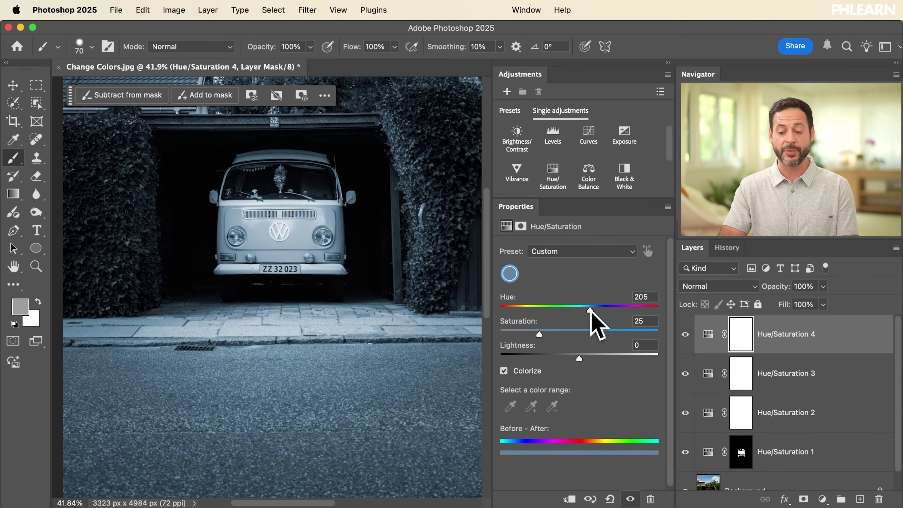
pyautogui.moveTo(590, 308); pyautogui.dragTo(625, 304)
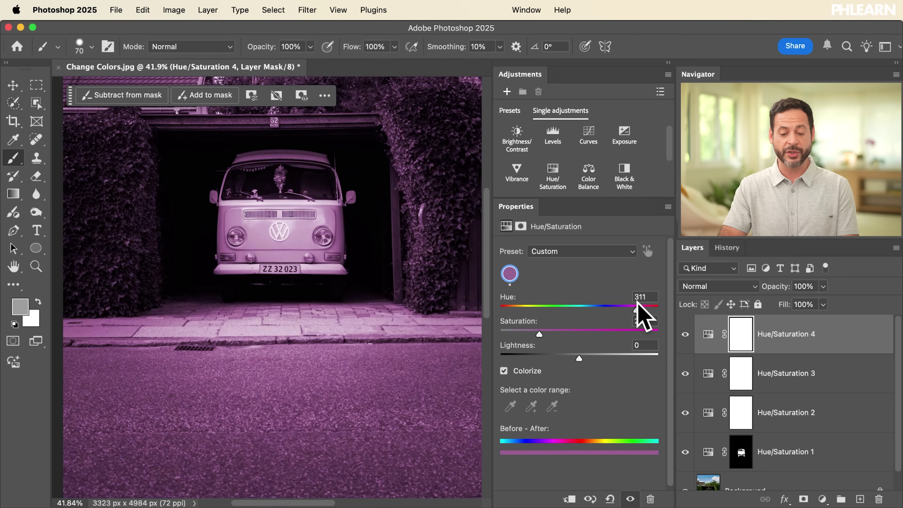
pyautogui.moveTo(580, 359); pyautogui.dragTo(563, 359)
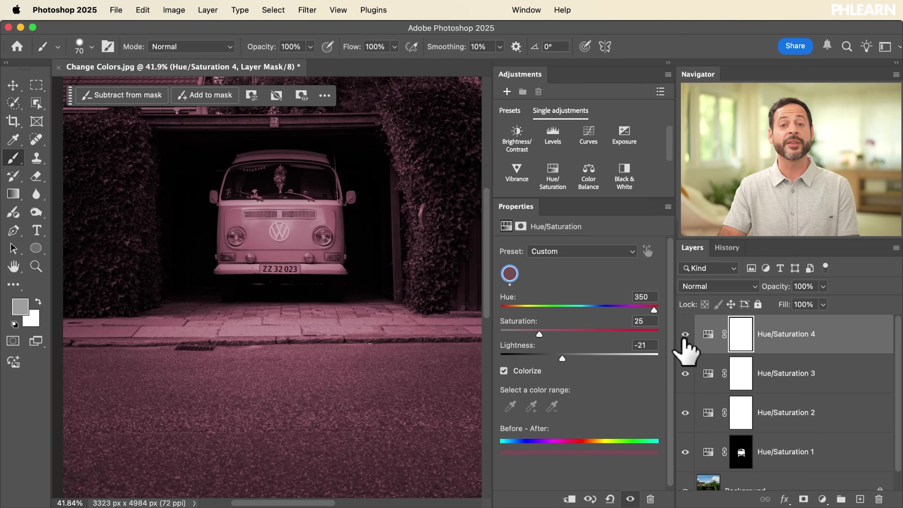
# Mask Hue/Saturation 4 with a short vertical linear black-to-white gradient at the curb, limiting the tint to the road
pyautogui.click(740, 334)
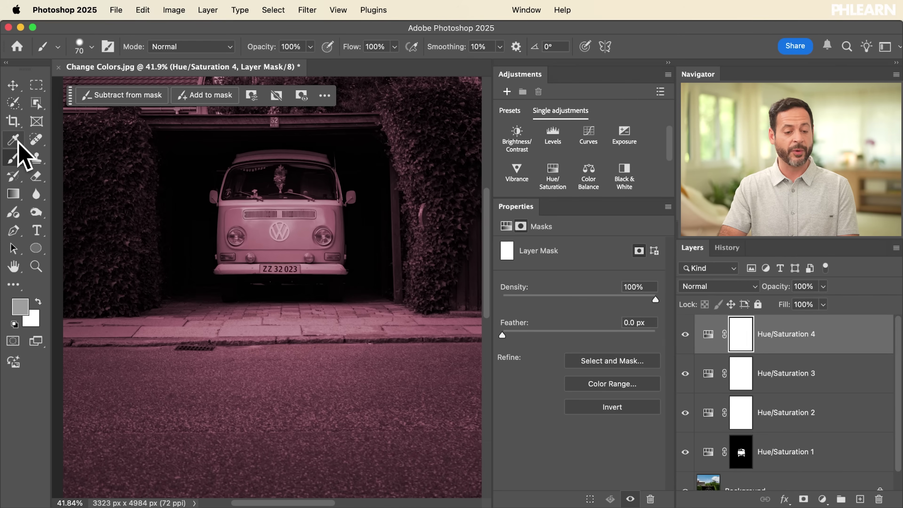
pyautogui.click(14, 194)
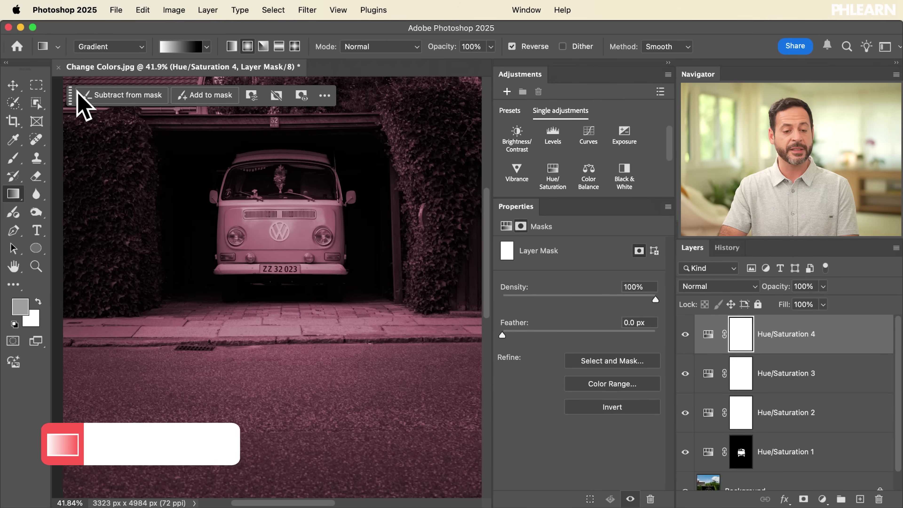
pyautogui.click(206, 46)
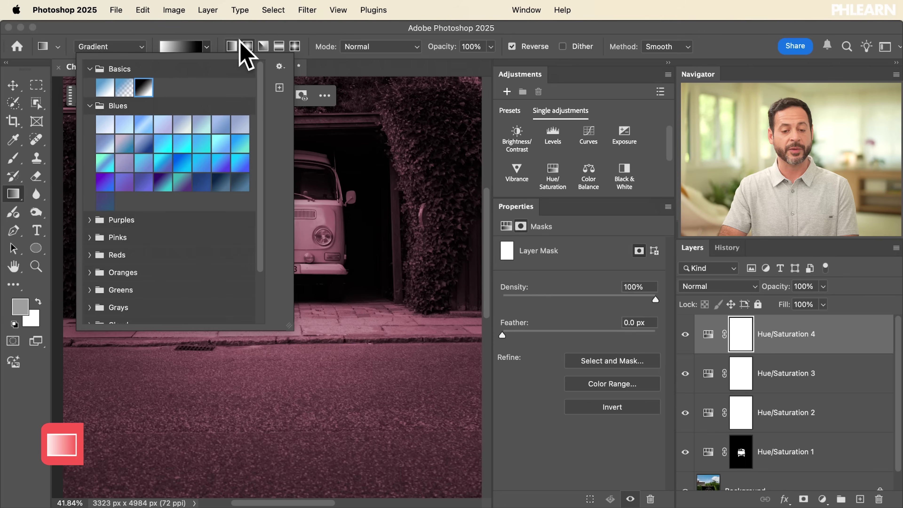
pyautogui.click(246, 47)
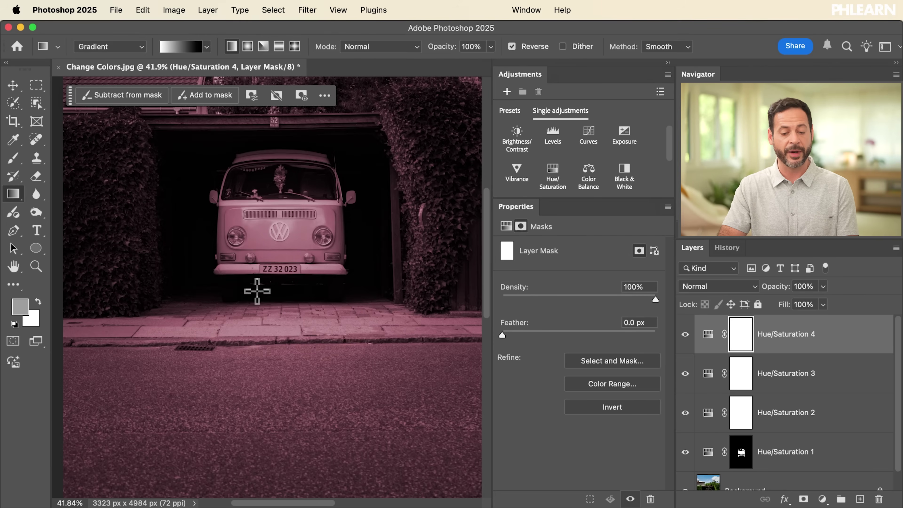
pyautogui.moveTo(295, 349); pyautogui.dragTo(295, 341)
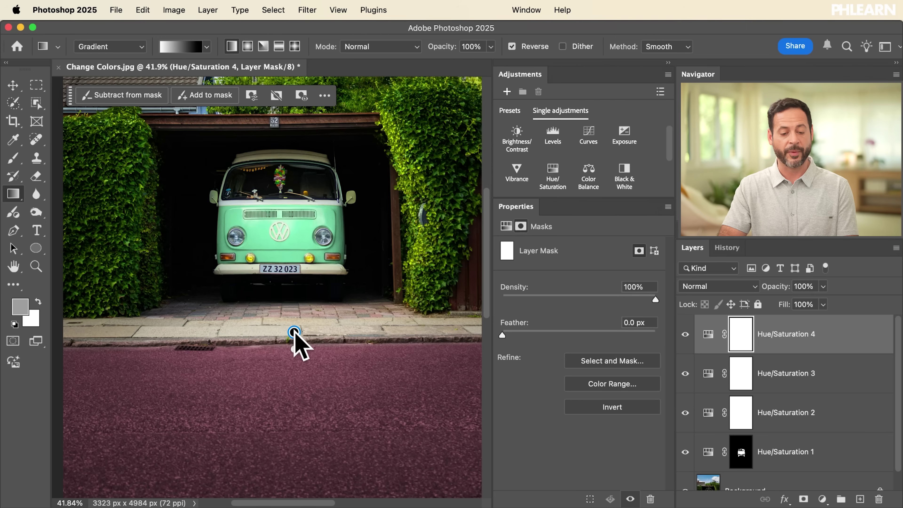
pyautogui.moveTo(295, 332); pyautogui.dragTo(294, 333)
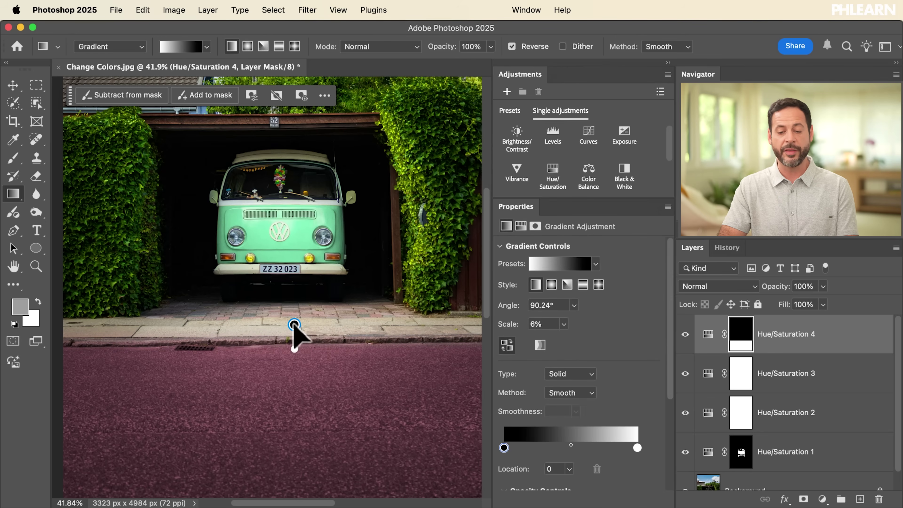
# Refine the road tint in Hue/Saturation 4 to hue 11, saturation 27 and lightness -34
pyautogui.click(709, 335)
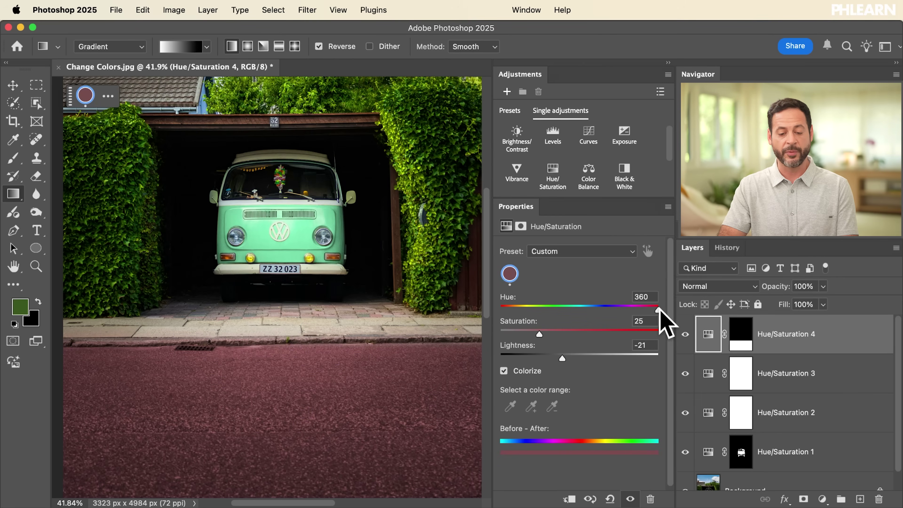
pyautogui.moveTo(541, 333); pyautogui.dragTo(528, 332)
pyautogui.moveTo(562, 359); pyautogui.dragTo(554, 360)
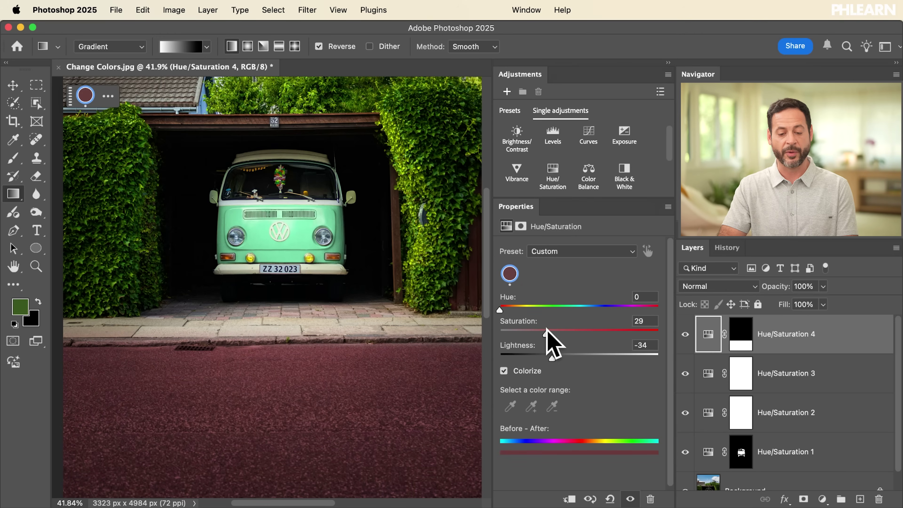
pyautogui.moveTo(502, 308)
pyautogui.mouseDown()
pyautogui.moveTo(514, 308)
pyautogui.moveTo(505, 310)
pyautogui.mouseUp()
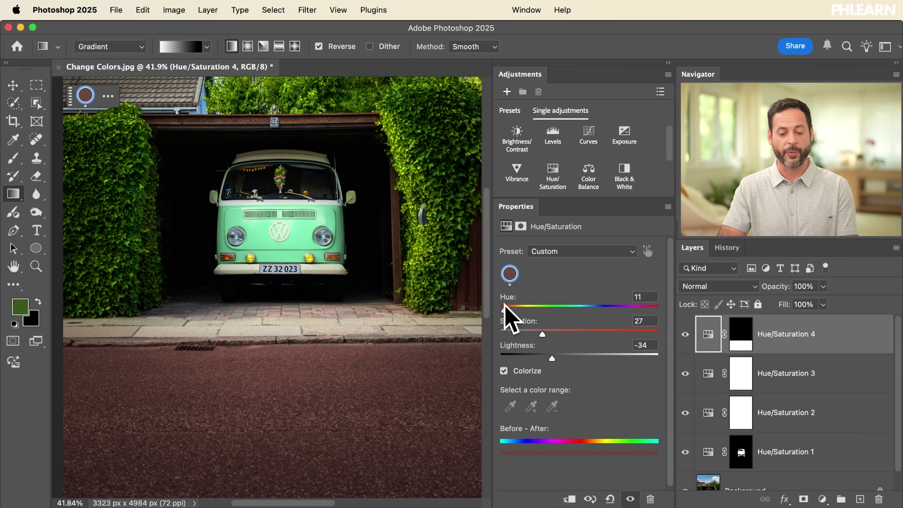
# Shorten the mask gradient by moving its white end up toward the curb, and set the road tint's saturation to 33
pyautogui.click(739, 336)
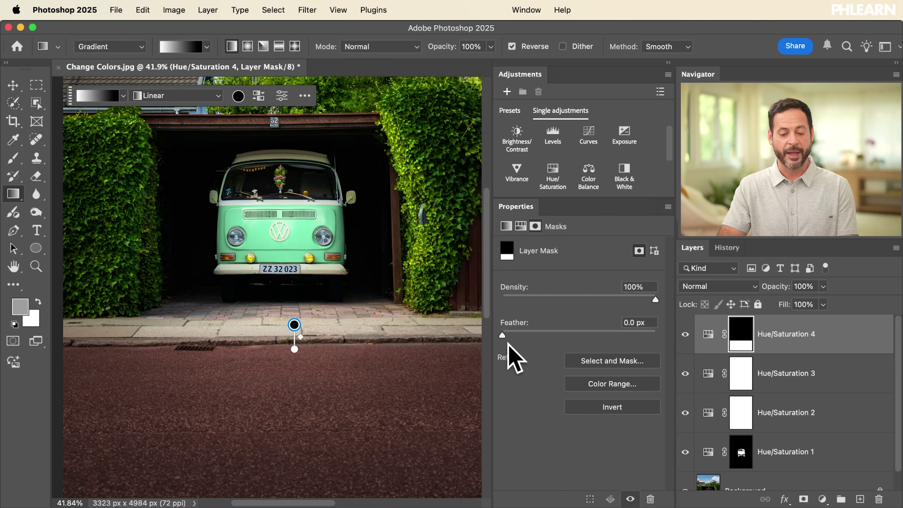
pyautogui.moveTo(295, 350); pyautogui.dragTo(295, 344)
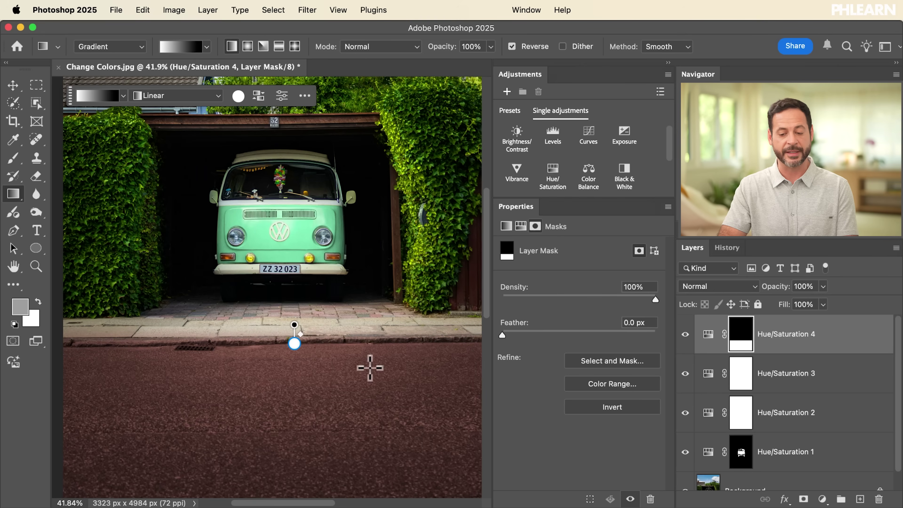
pyautogui.click(708, 336)
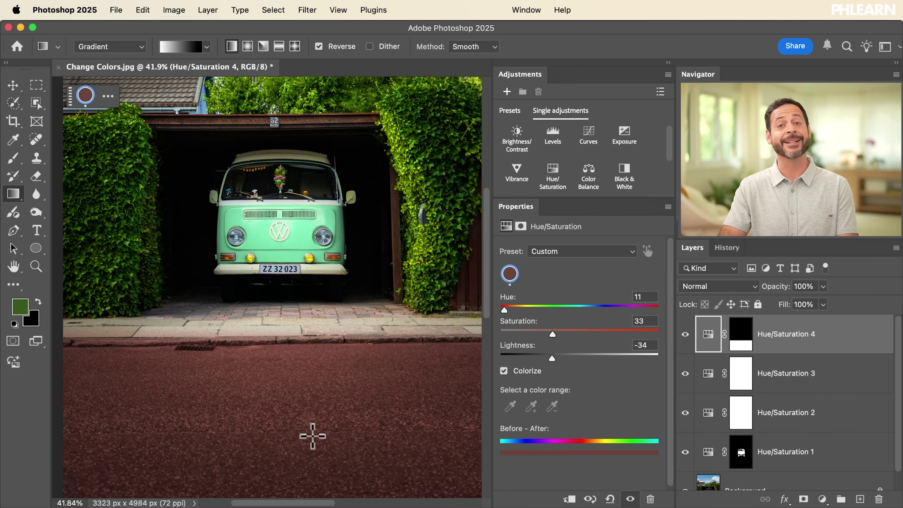
# Select all four Hue/Saturation layers and combine them into one layer group
pyautogui.scroll(3, 313, 436)
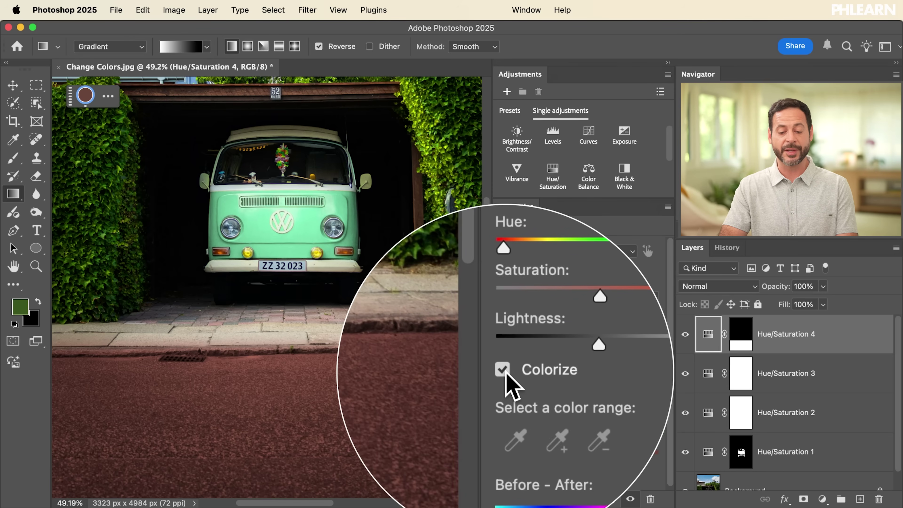
pyautogui.scroll(-5, 373, 279)
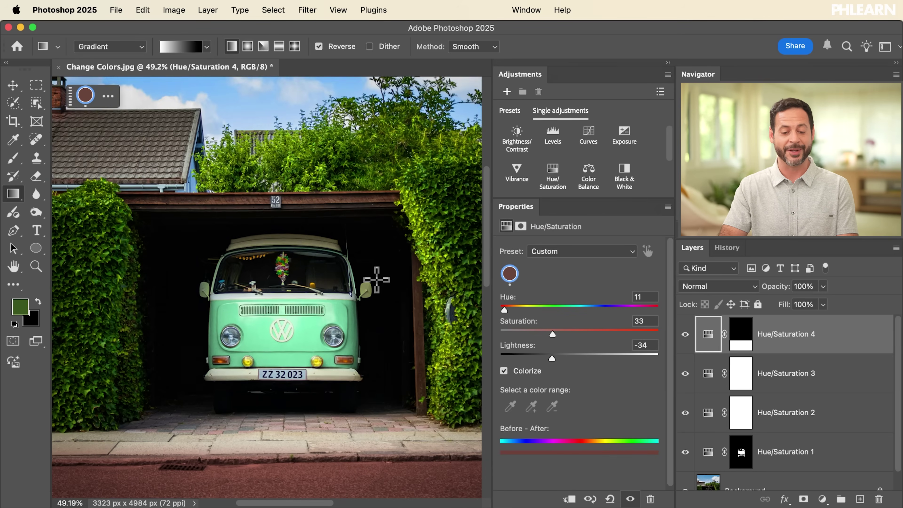
pyautogui.scroll(1, 376, 280)
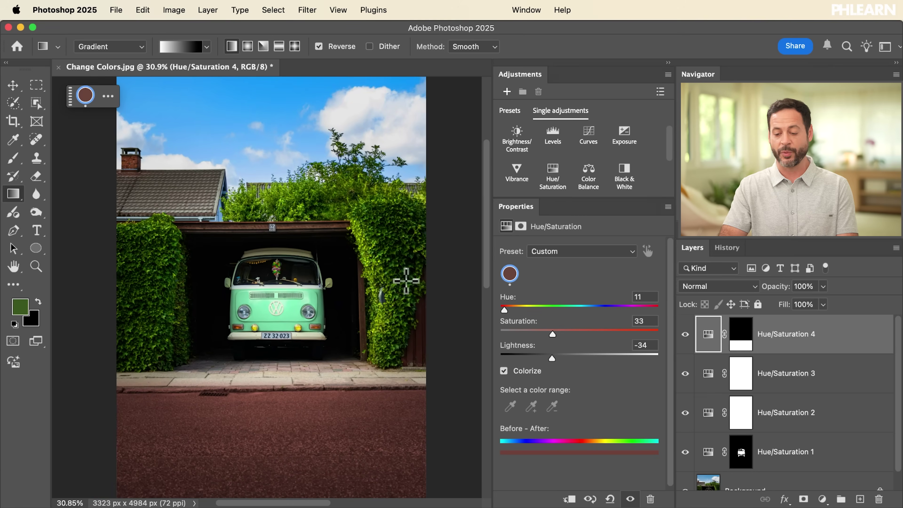
pyautogui.keyDown('shift'); pyautogui.click(821, 457); pyautogui.keyUp('shift')
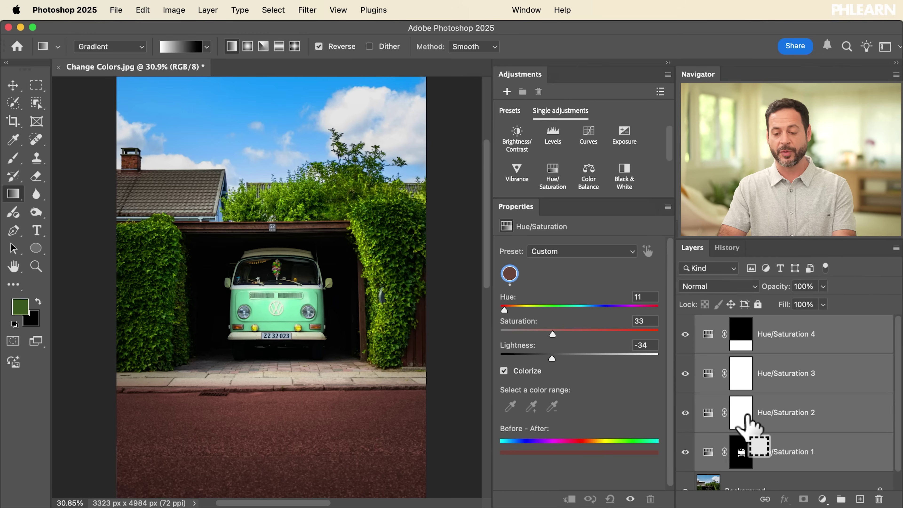
pyautogui.press('super+g')
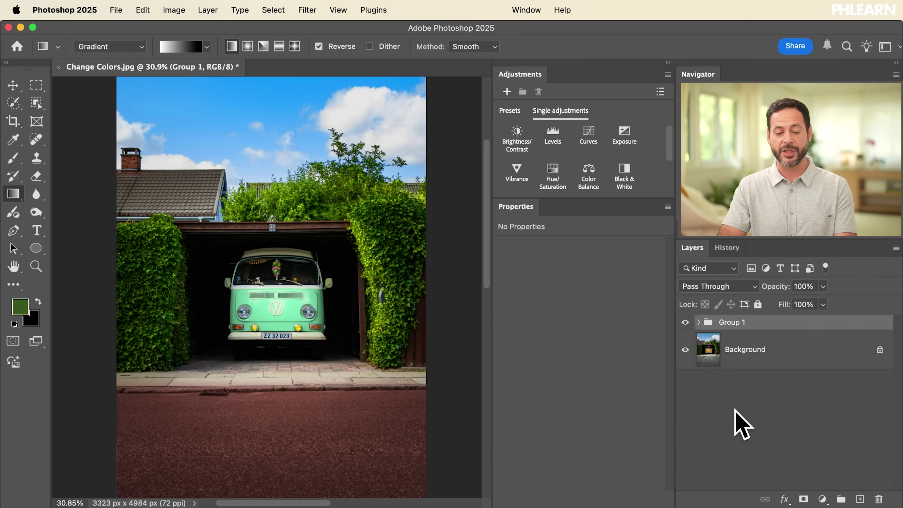
# Switch the adjustment group off and on to compare the original and recolored photo, leaving the group visible
pyautogui.click(684, 322)
pyautogui.click(684, 322)
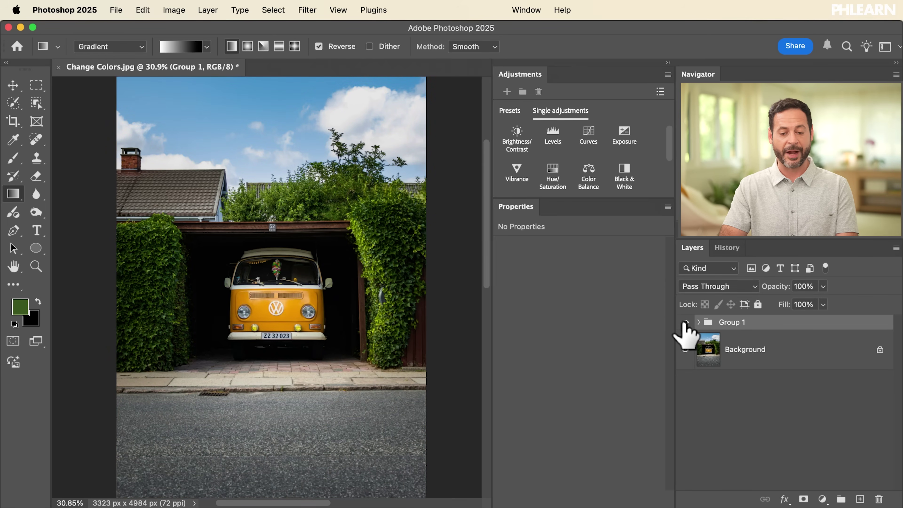
pyautogui.click(684, 322)
pyautogui.click(685, 322)
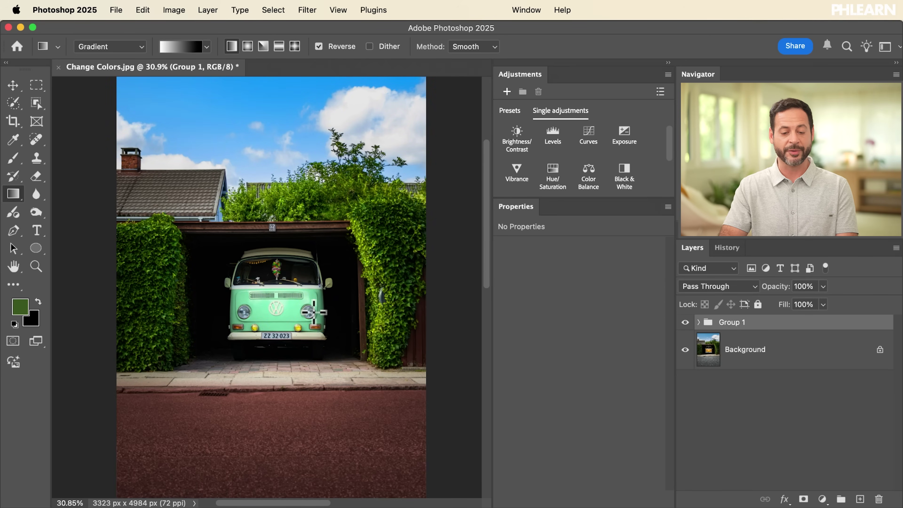
pyautogui.scroll(5, 314, 312)
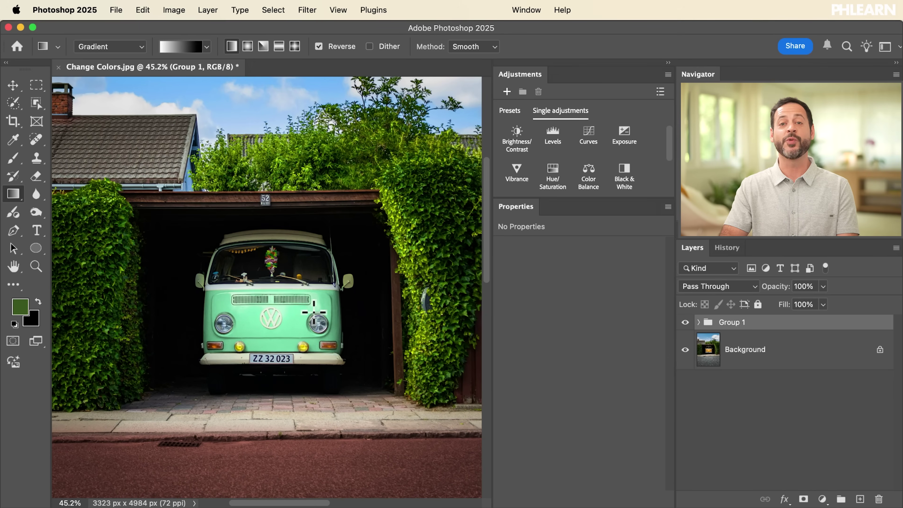